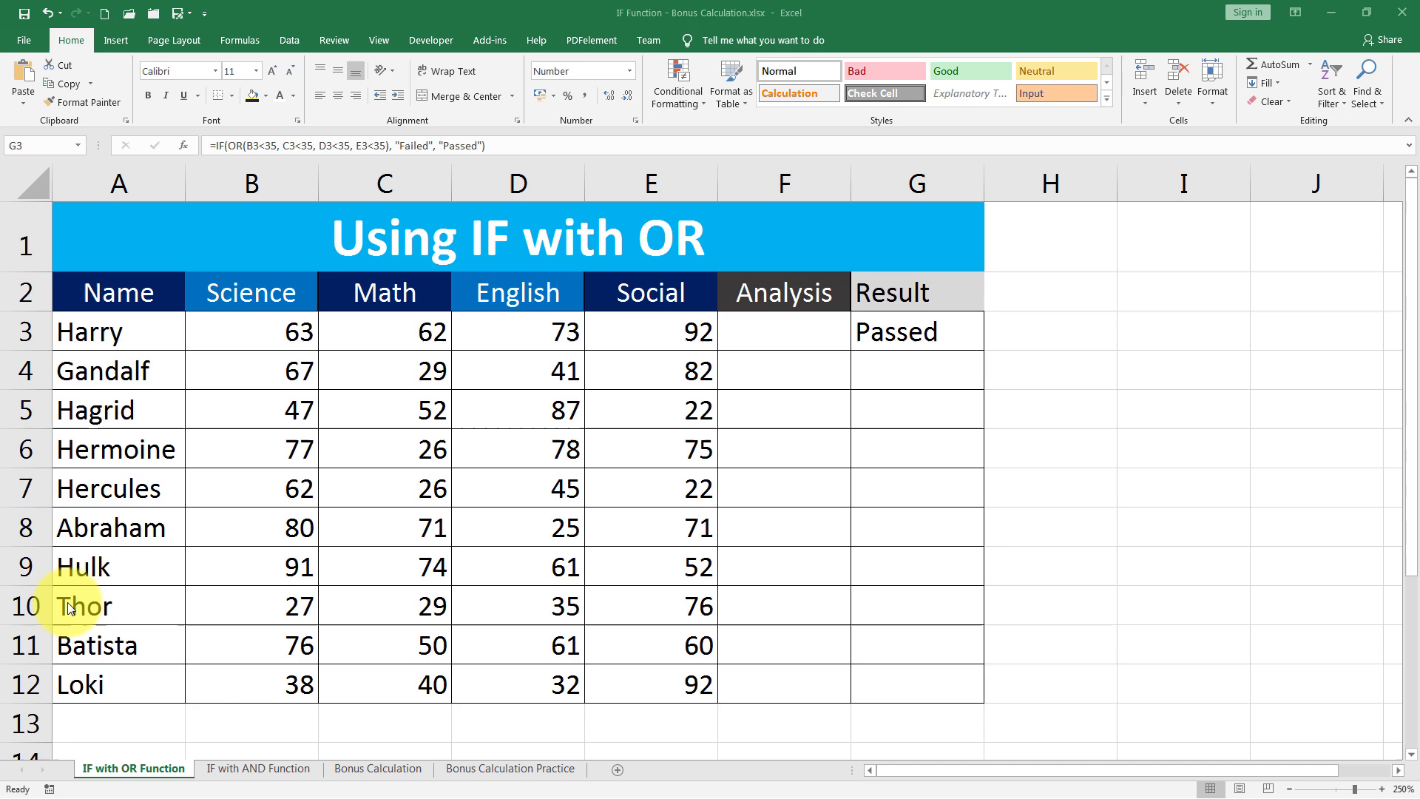
Step: Browse the IF with AND, Bonus Calculation and Practice sheets, then return to IF with OR
left_click(221, 770)
left_click(360, 770)
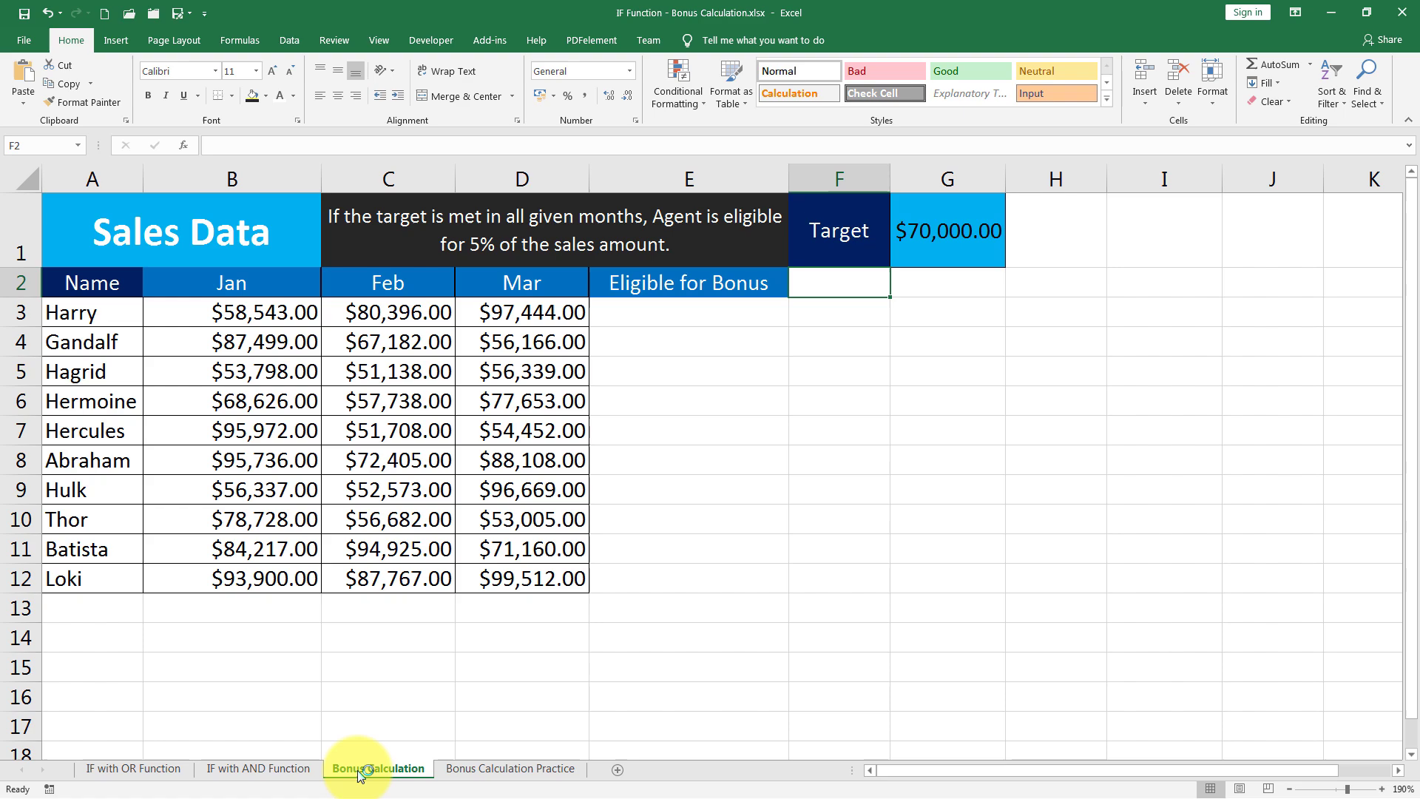
left_click(454, 777)
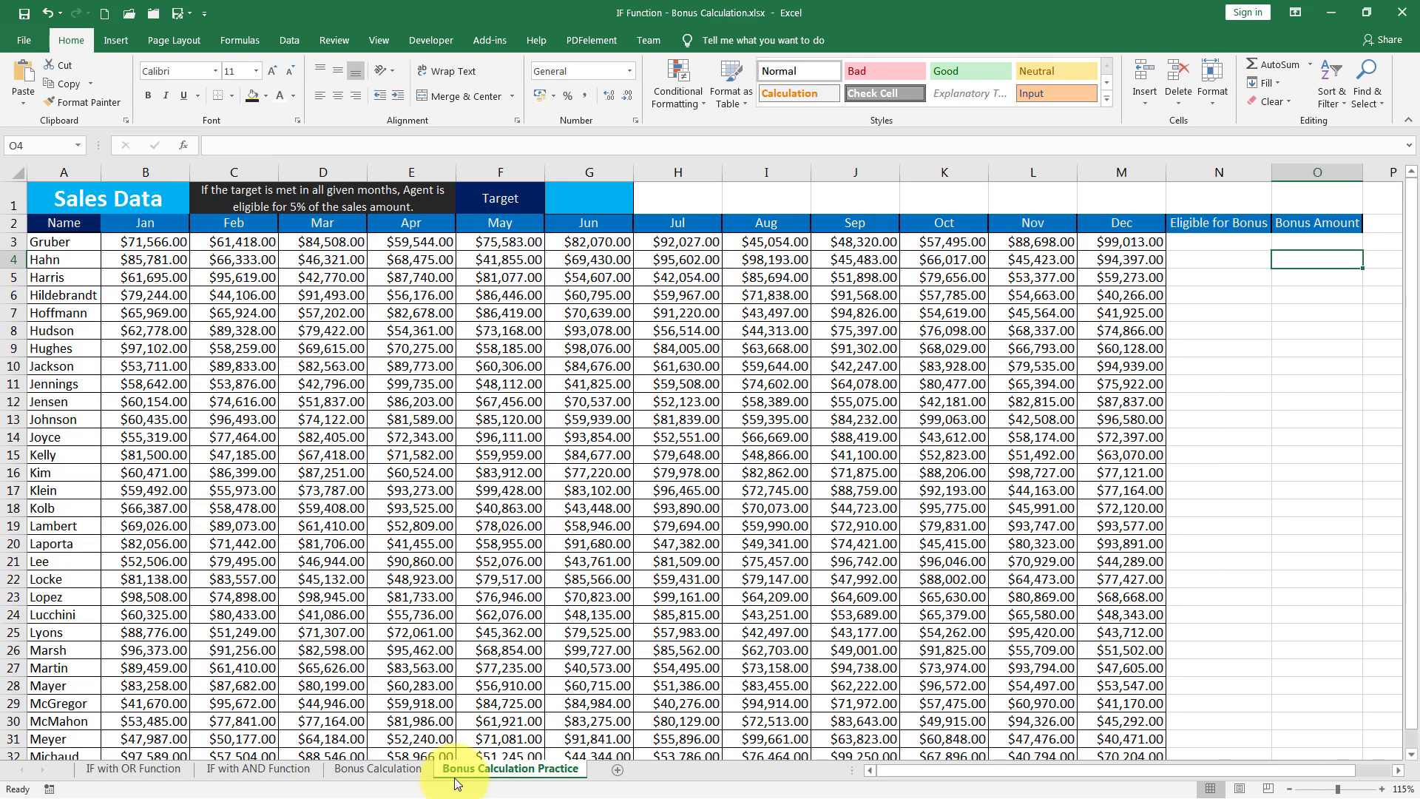
left_click(173, 774)
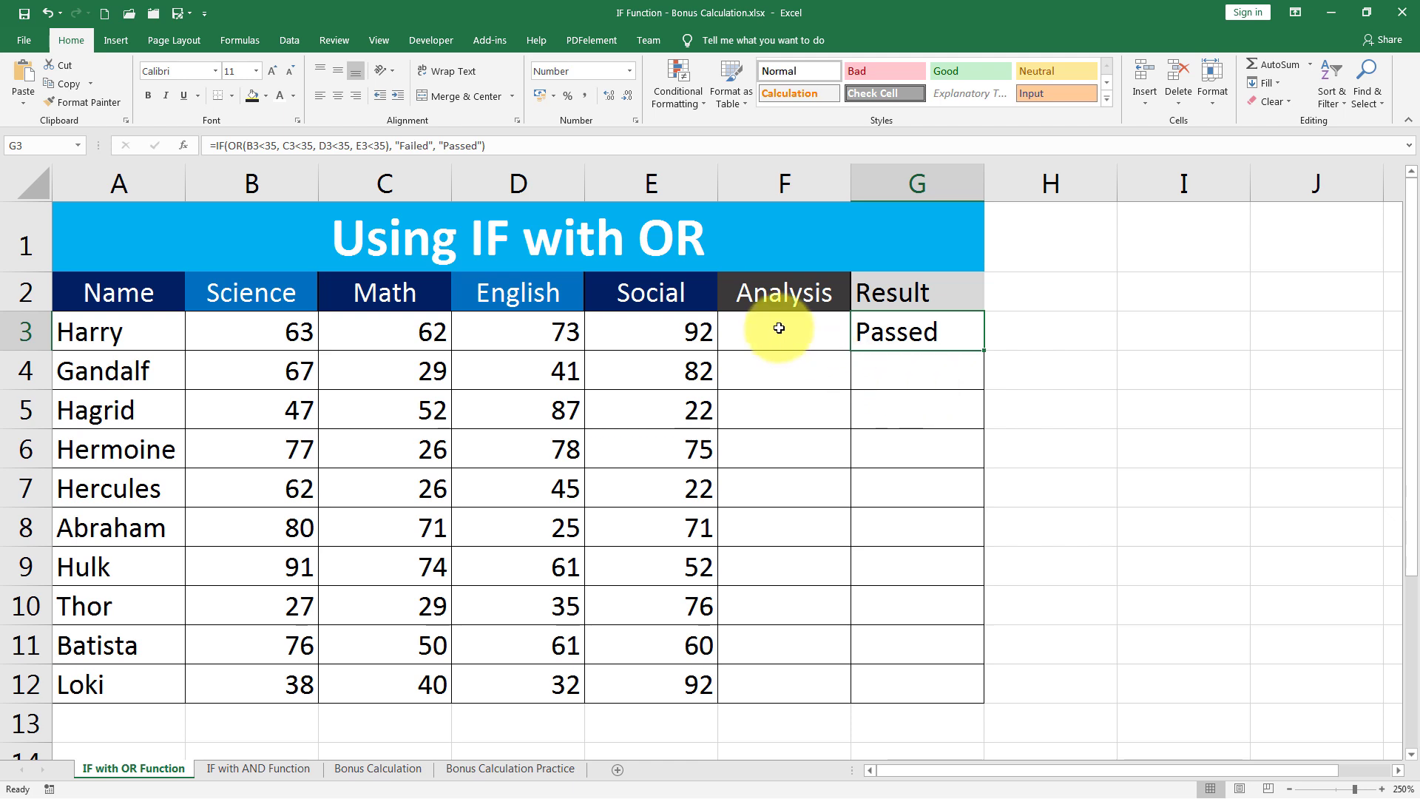
Step: Compare the empty Analysis cells in column F on the OR and AND sheets
left_click_drag(777, 321, 773, 672)
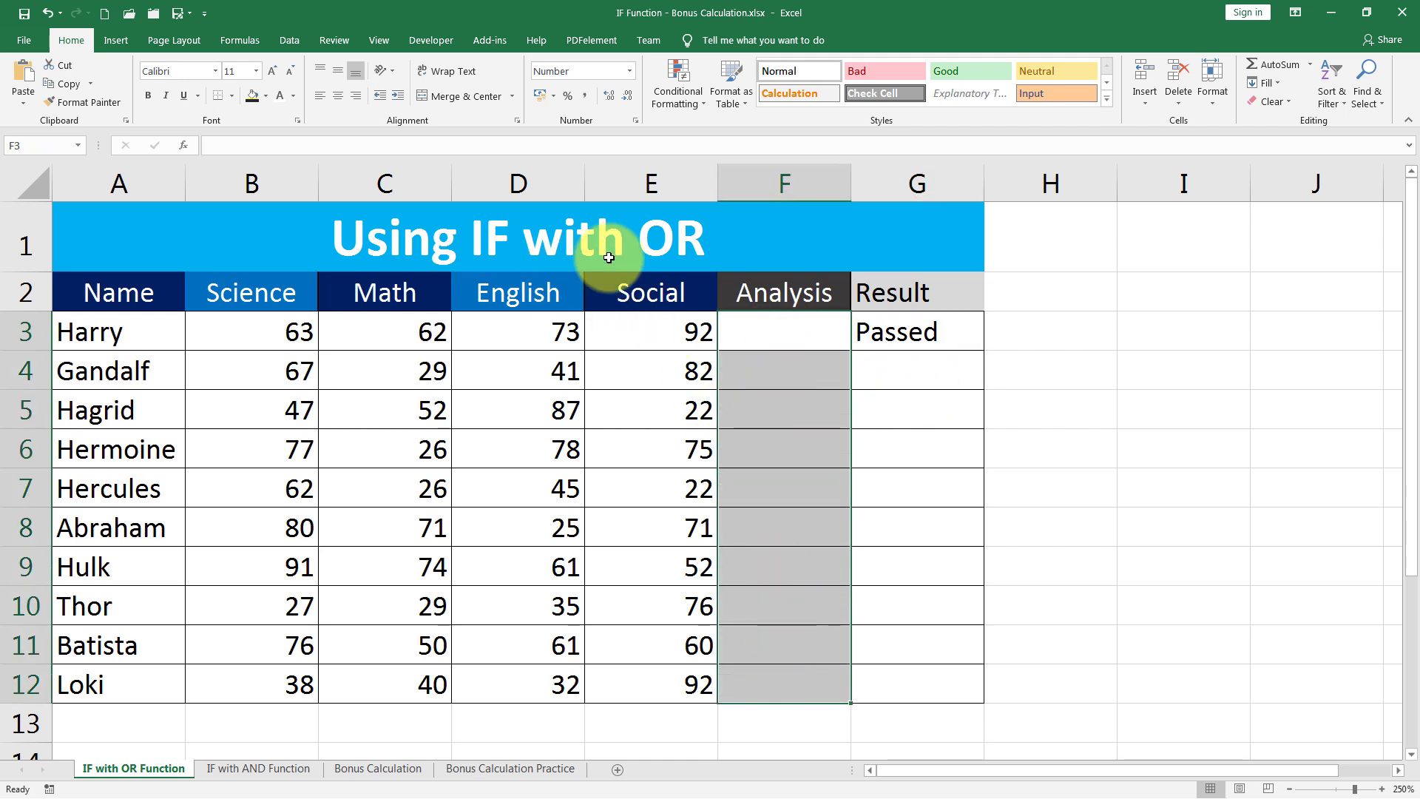
left_click(762, 407)
left_click(258, 769)
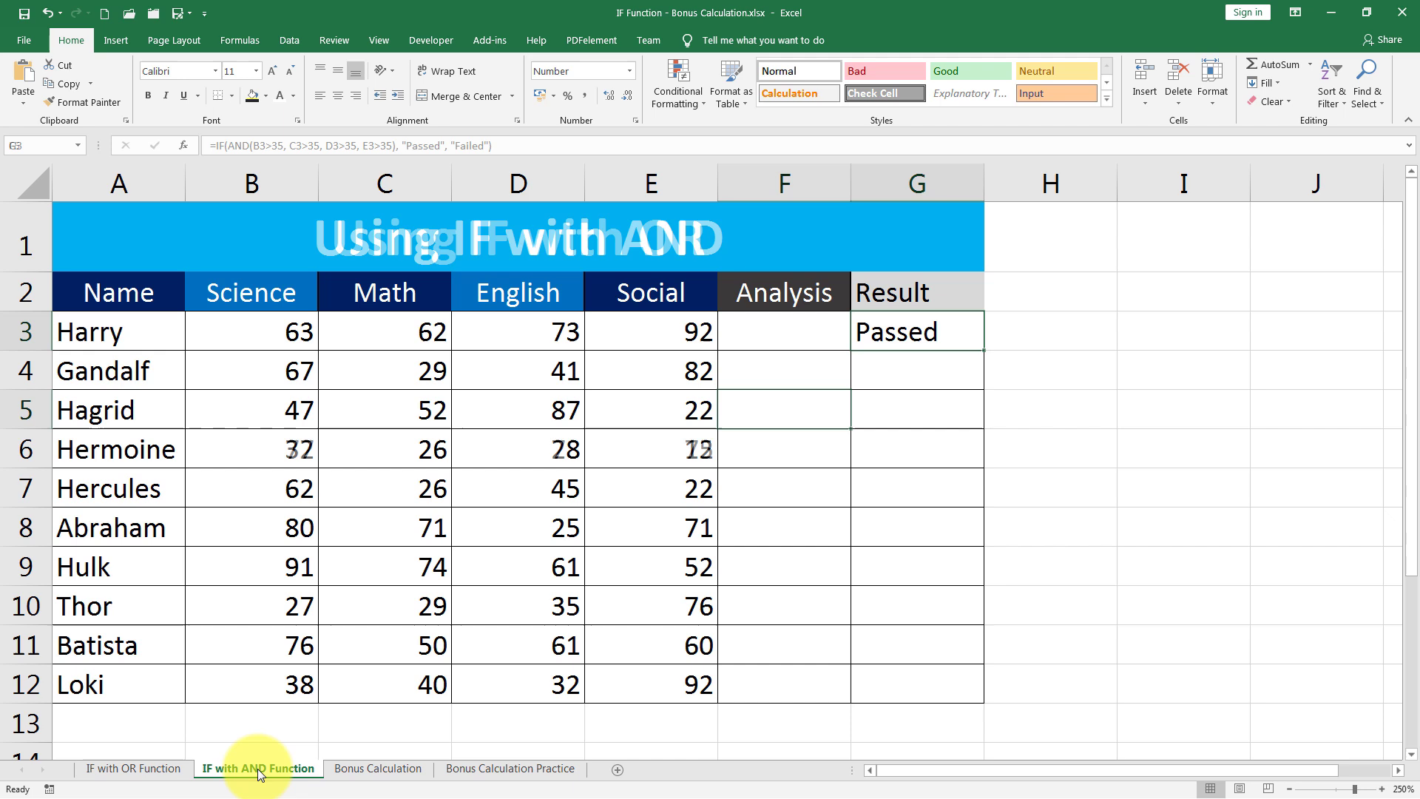
left_click_drag(790, 341, 745, 656)
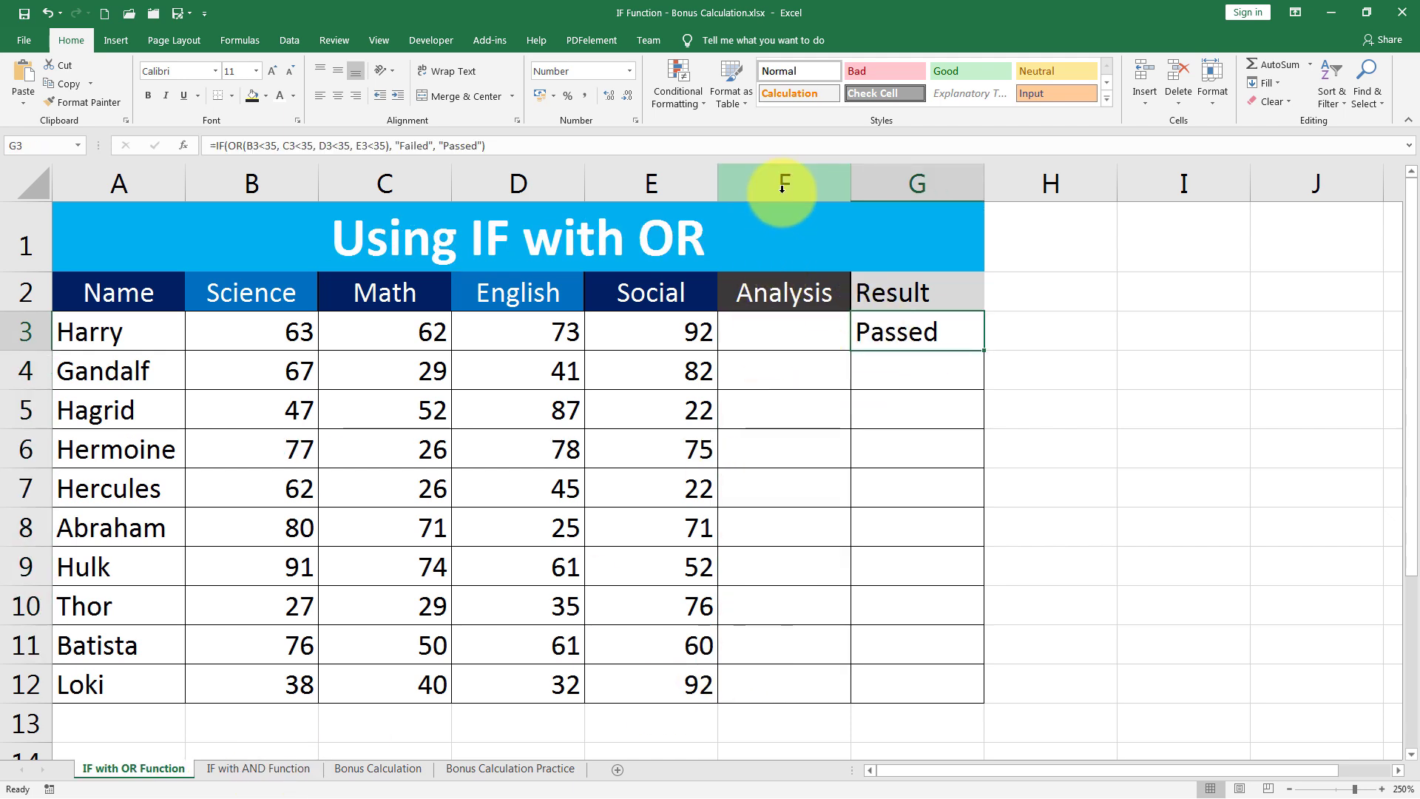
left_click(756, 305)
left_click(899, 333)
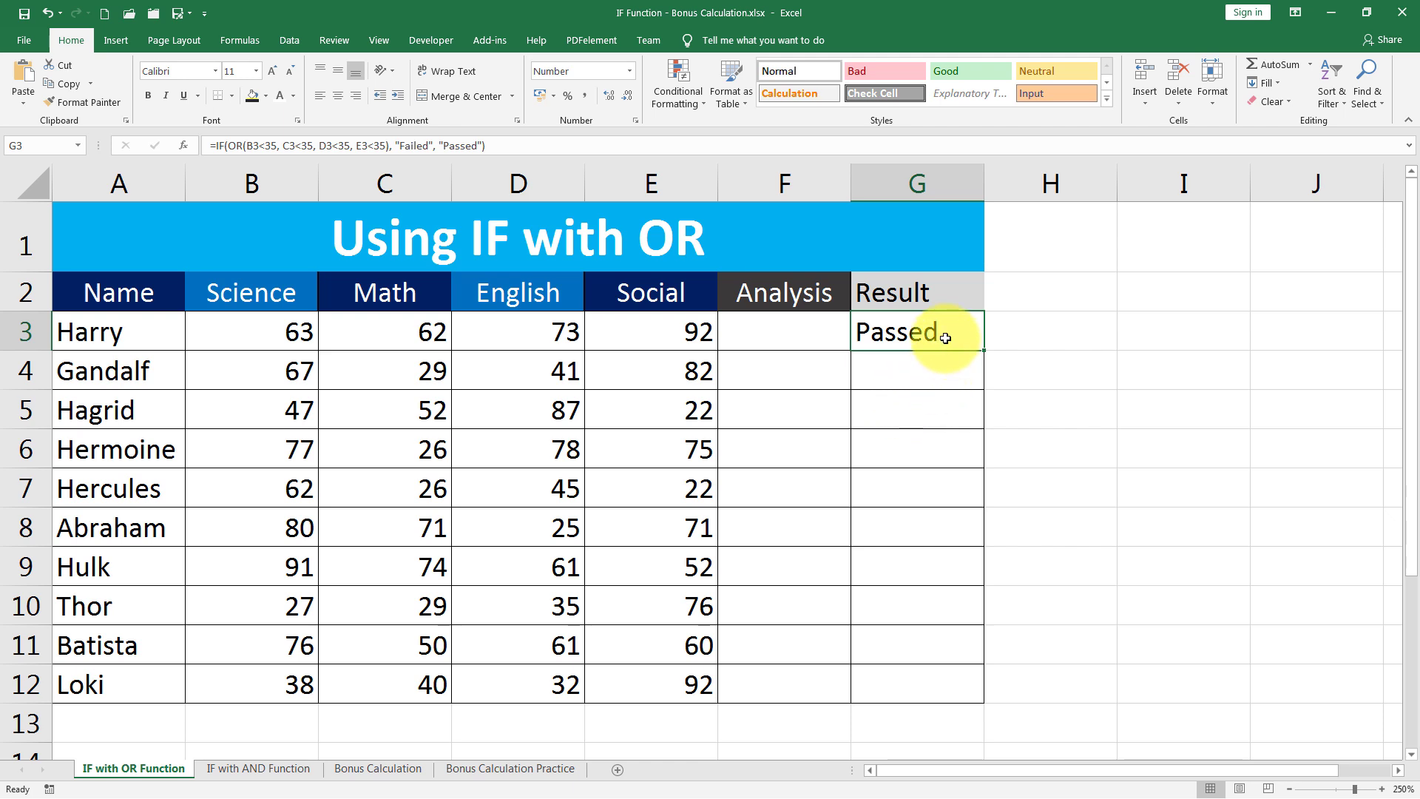
Step: Review student row 3's name and Science, Math, English and Social scores against G3's IF/OR formula
left_click_drag(264, 339, 659, 341)
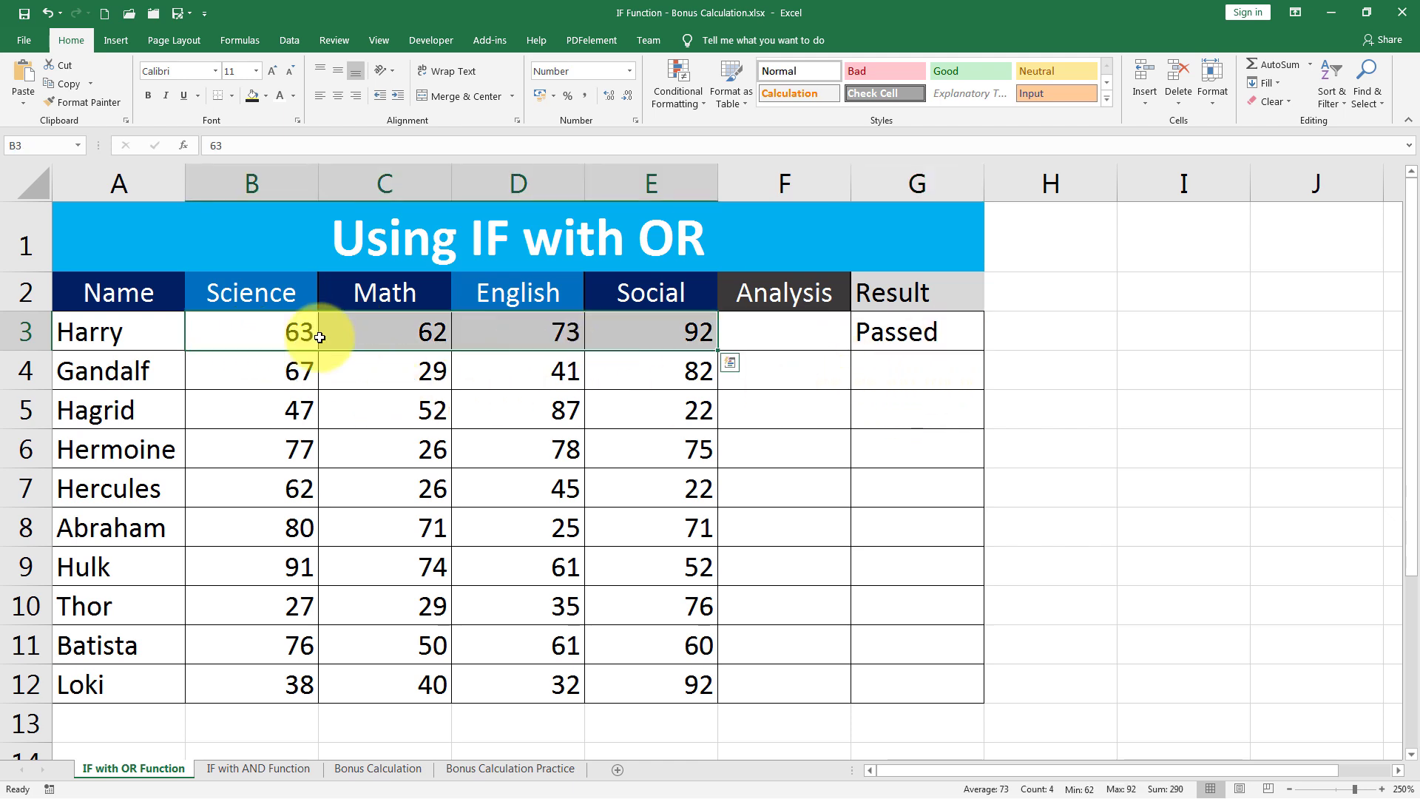
left_click(70, 343)
left_click(915, 329)
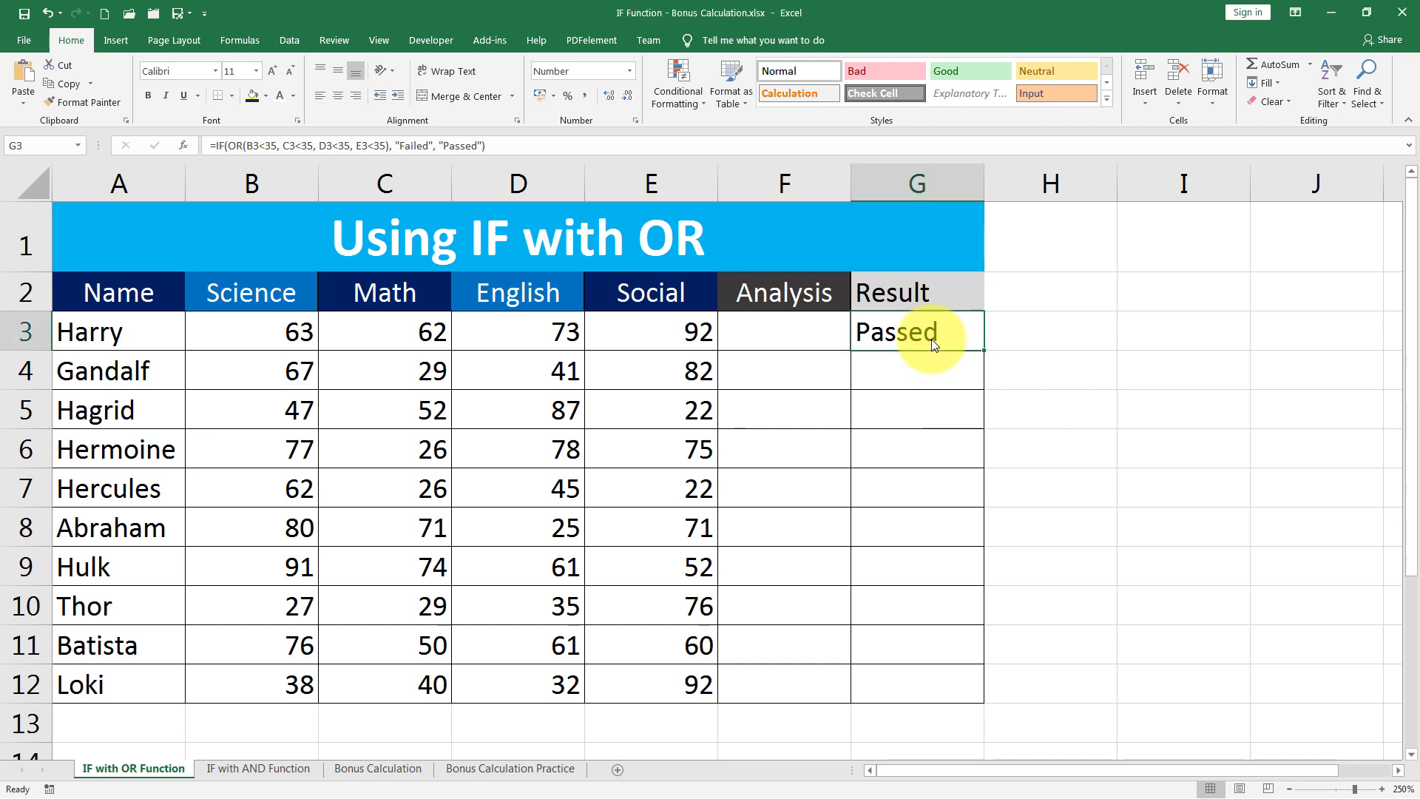
left_click(318, 337)
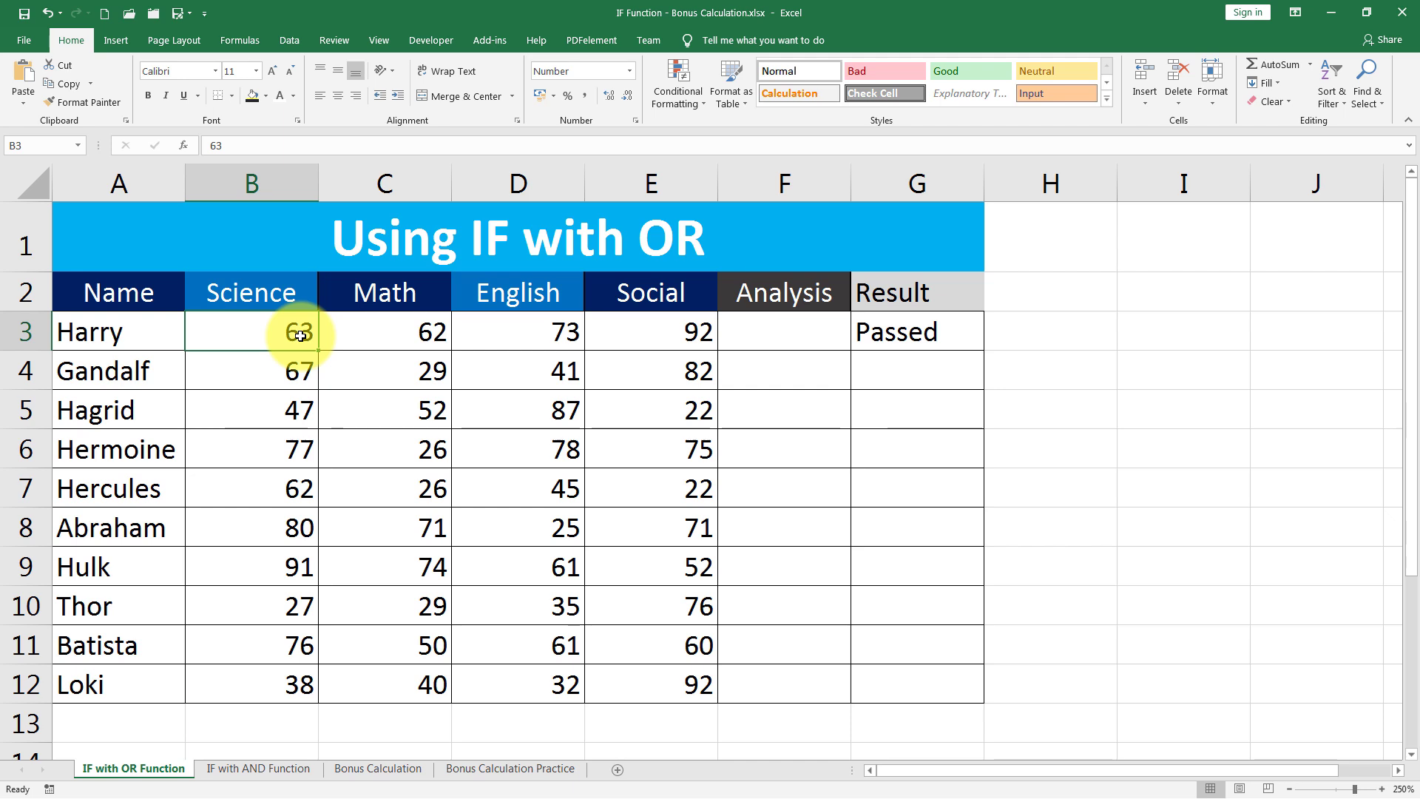
left_click(433, 334)
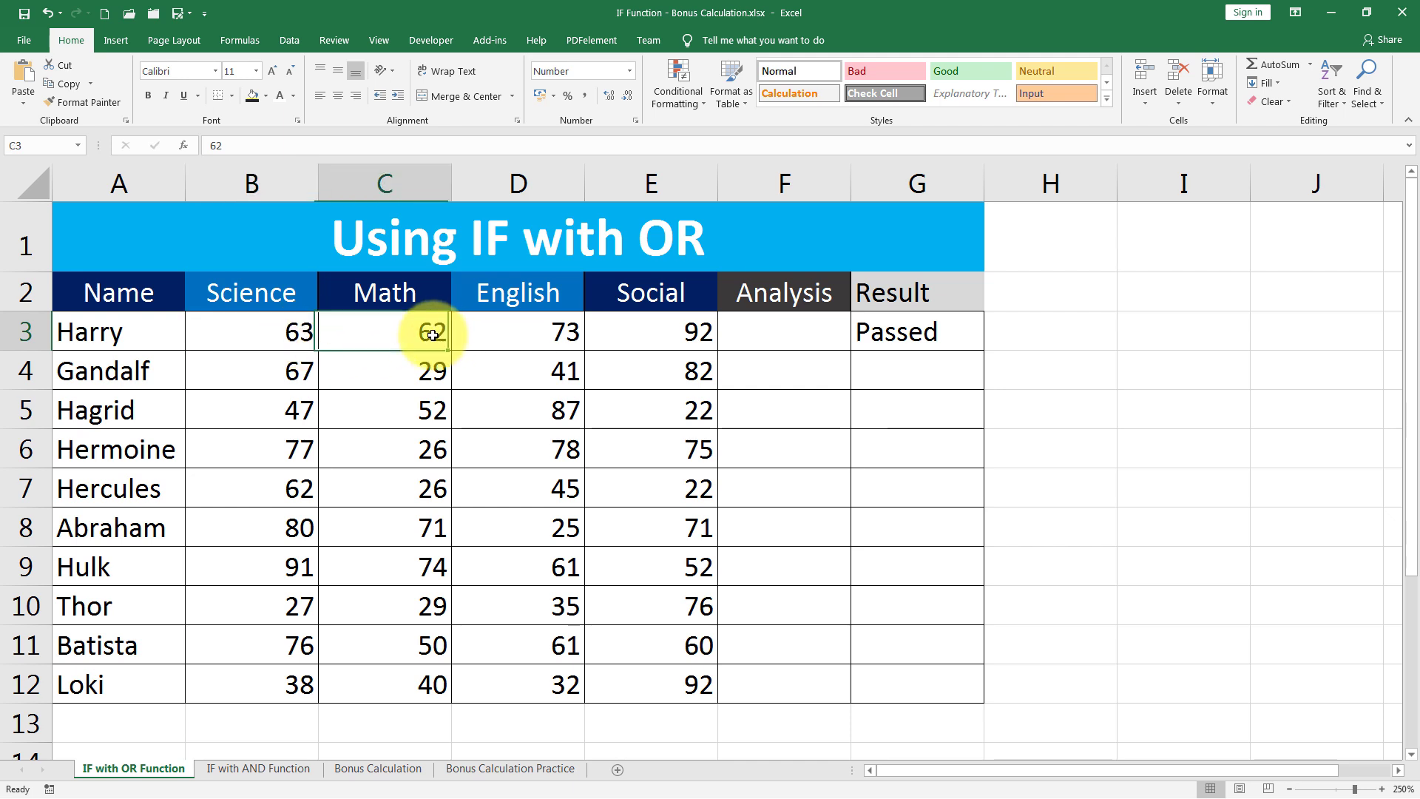
left_click(530, 339)
left_click(632, 333)
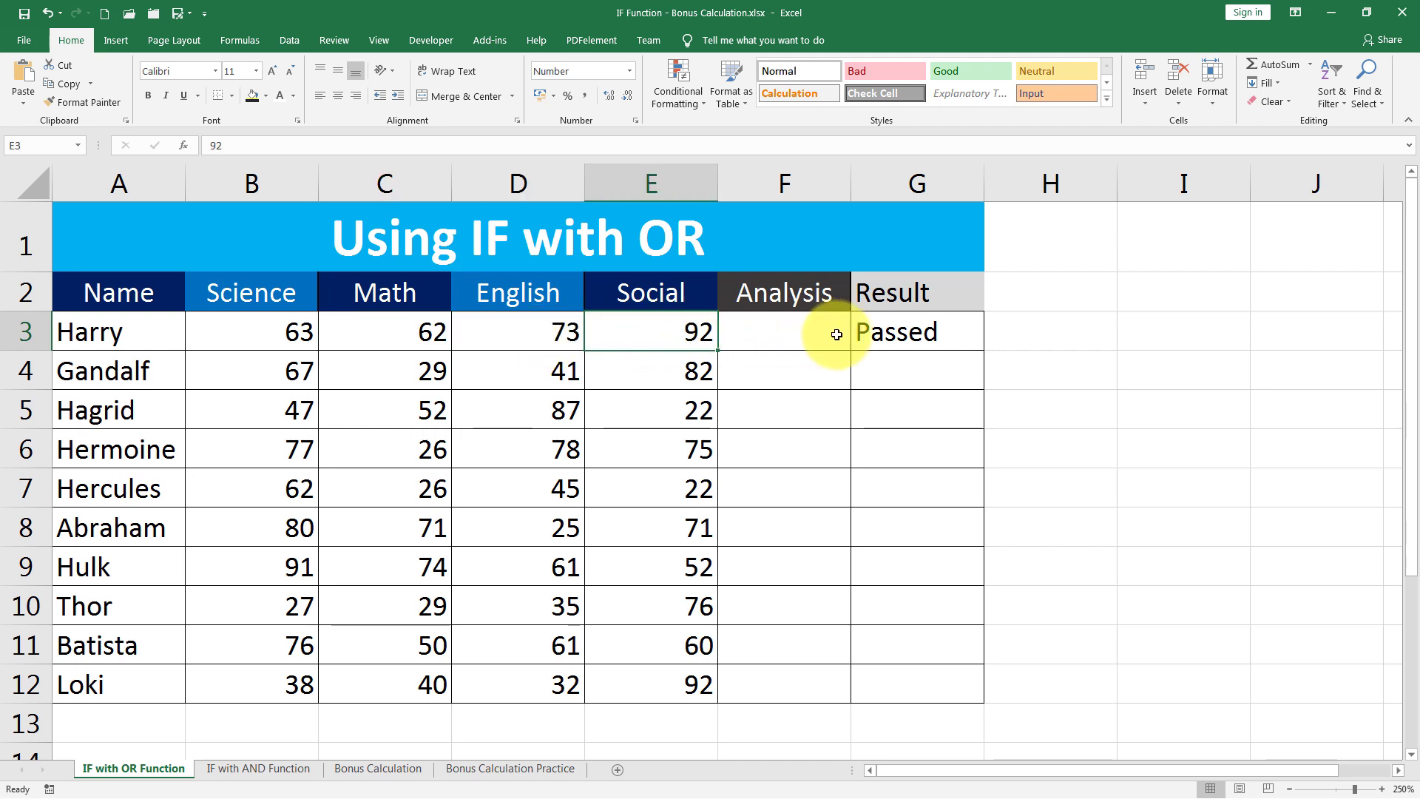
left_click(912, 340)
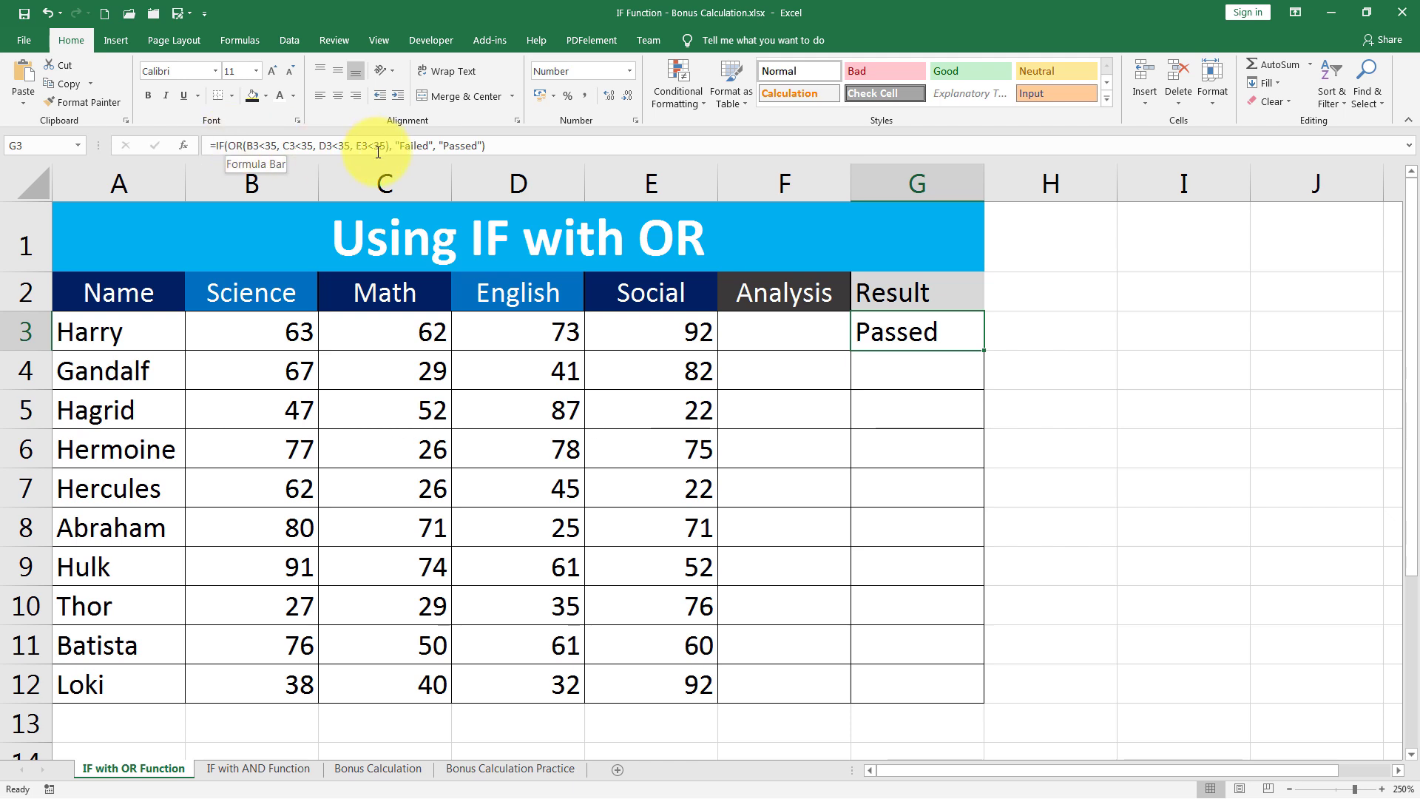
Step: Highlight the OR condition and Passed result in G3's formula, keeping it unchanged
left_click_drag(386, 146, 236, 145)
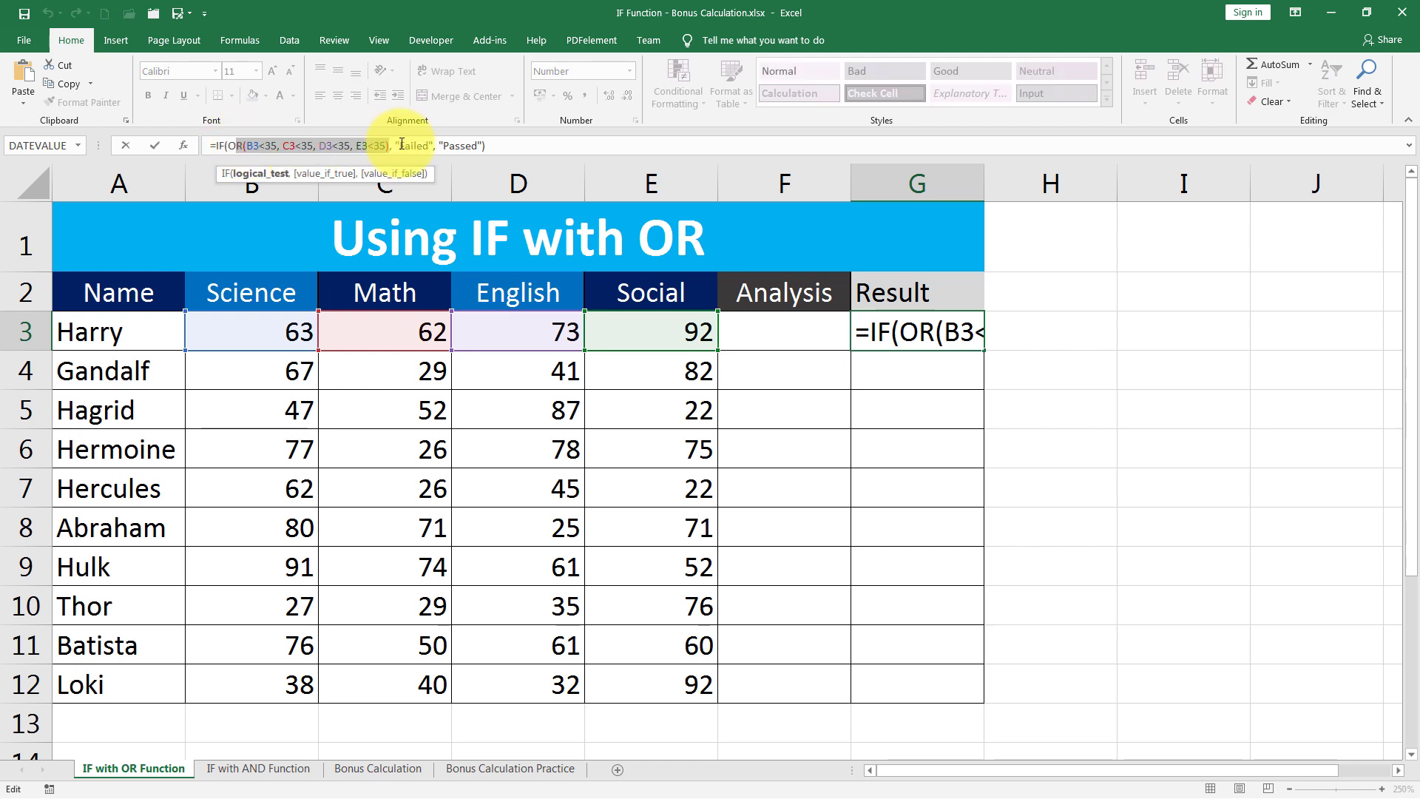
mouse_move(398, 144)
left_mouse_down()
mouse_move(412, 140)
mouse_move(387, 144)
left_mouse_up()
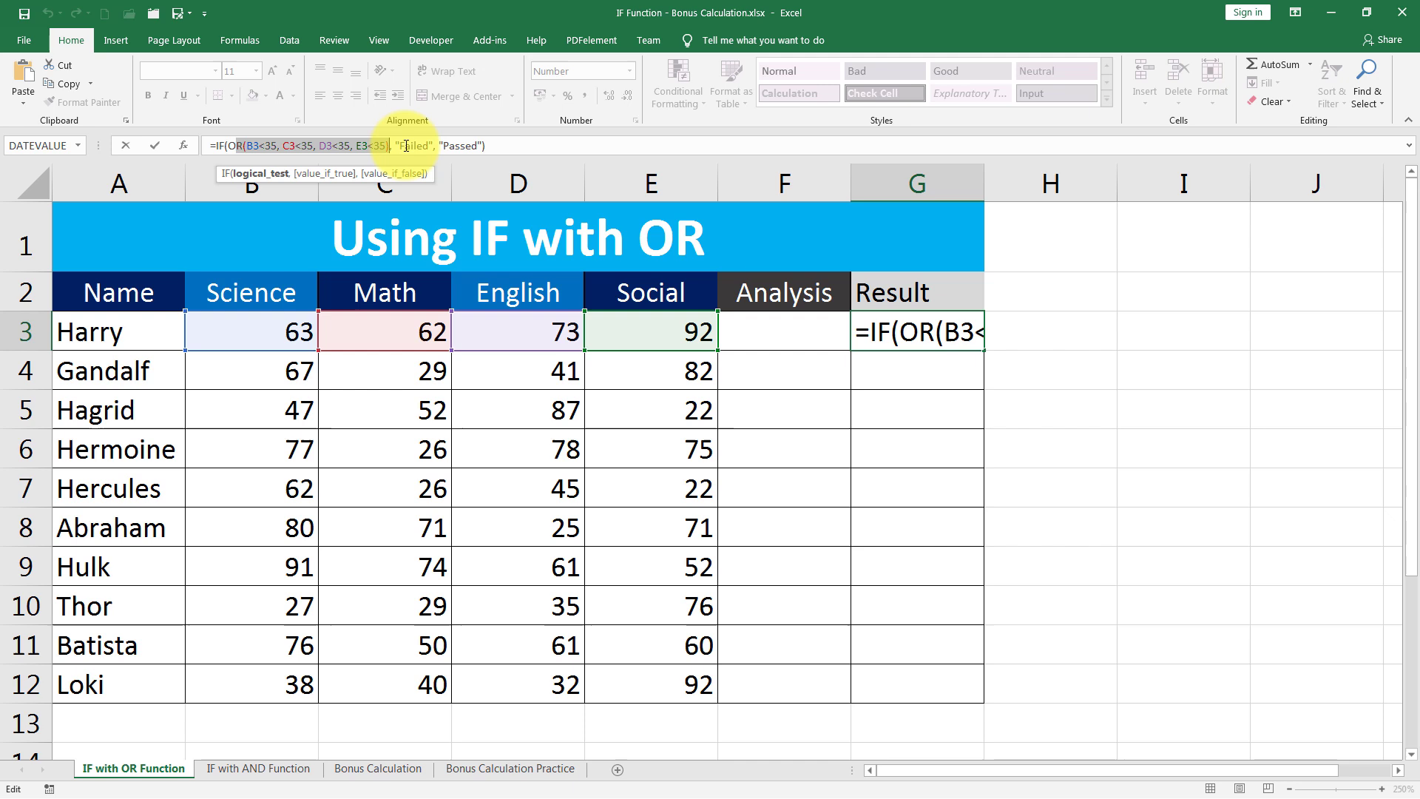
left_click_drag(391, 146, 234, 148)
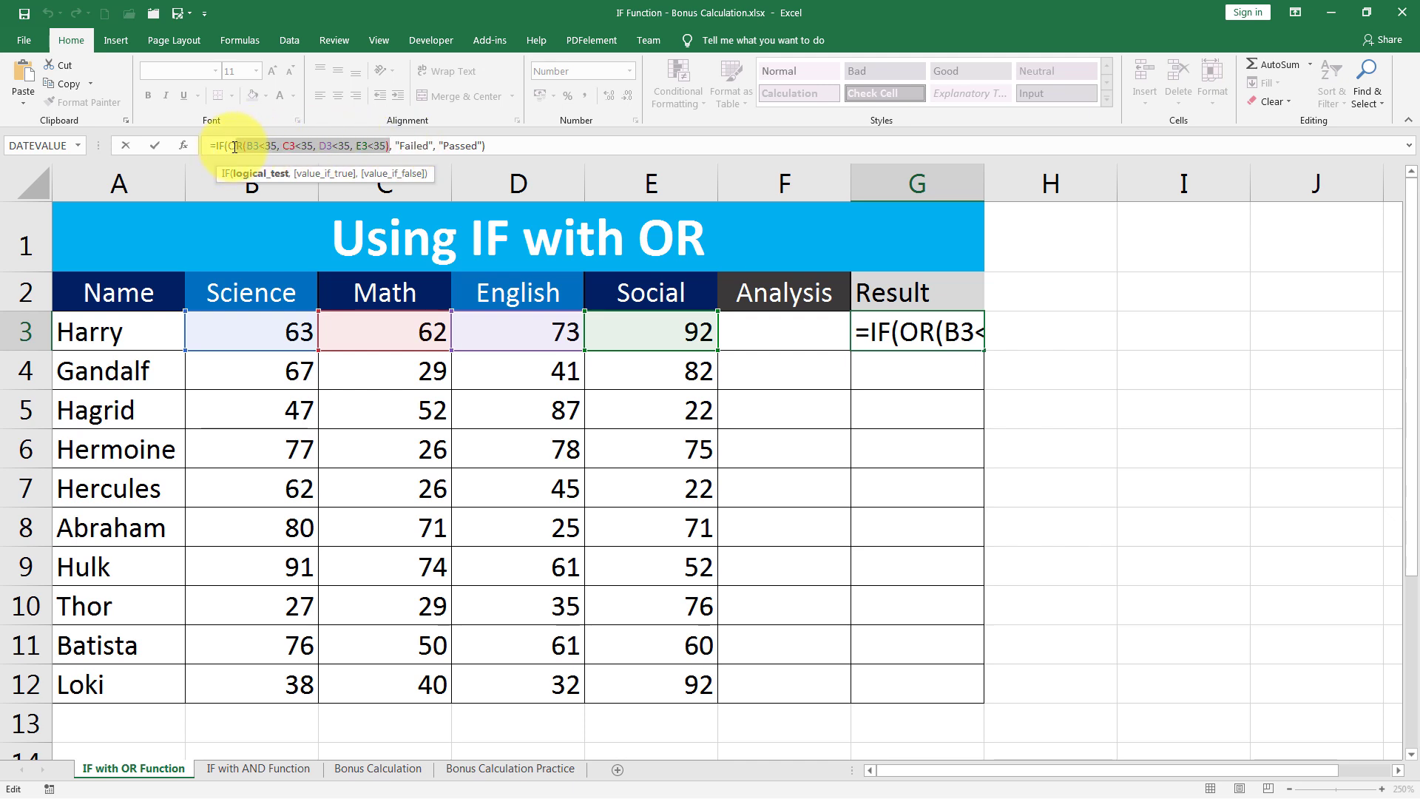
left_click(459, 148)
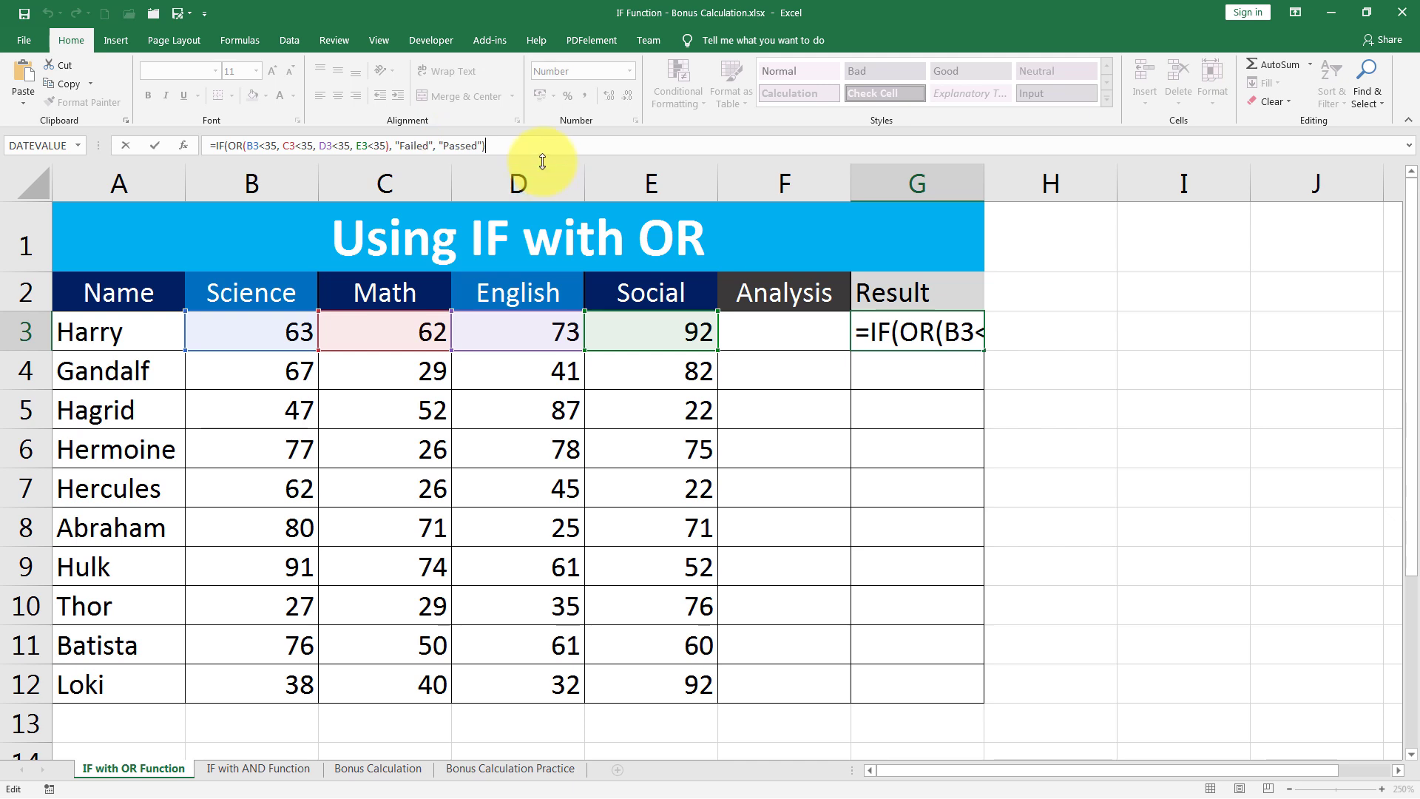
key("Return")
left_click(920, 333)
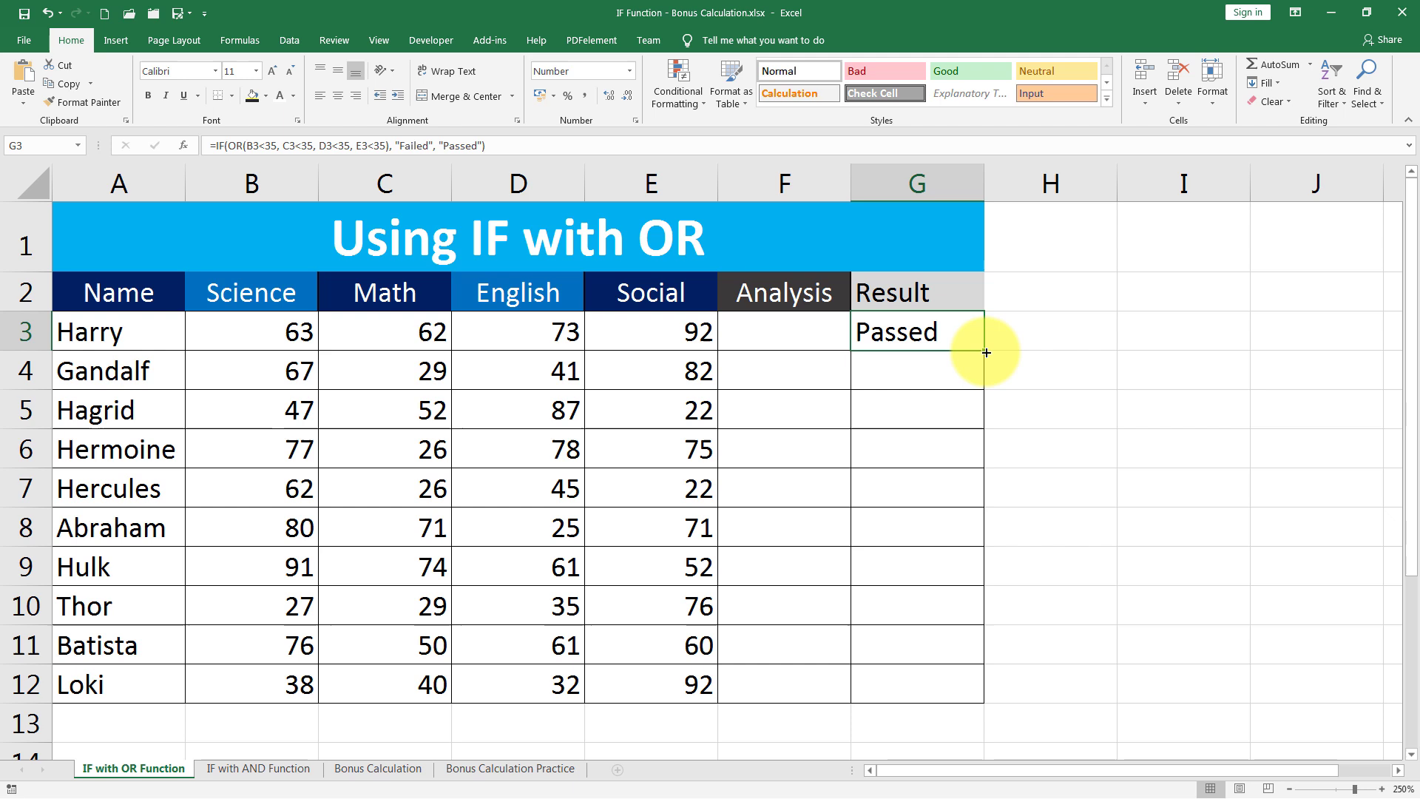
Step: Copy G3's IF/OR formula down to G12 and check the scores in rows 4 and 5
left_click_drag(986, 352, 991, 703)
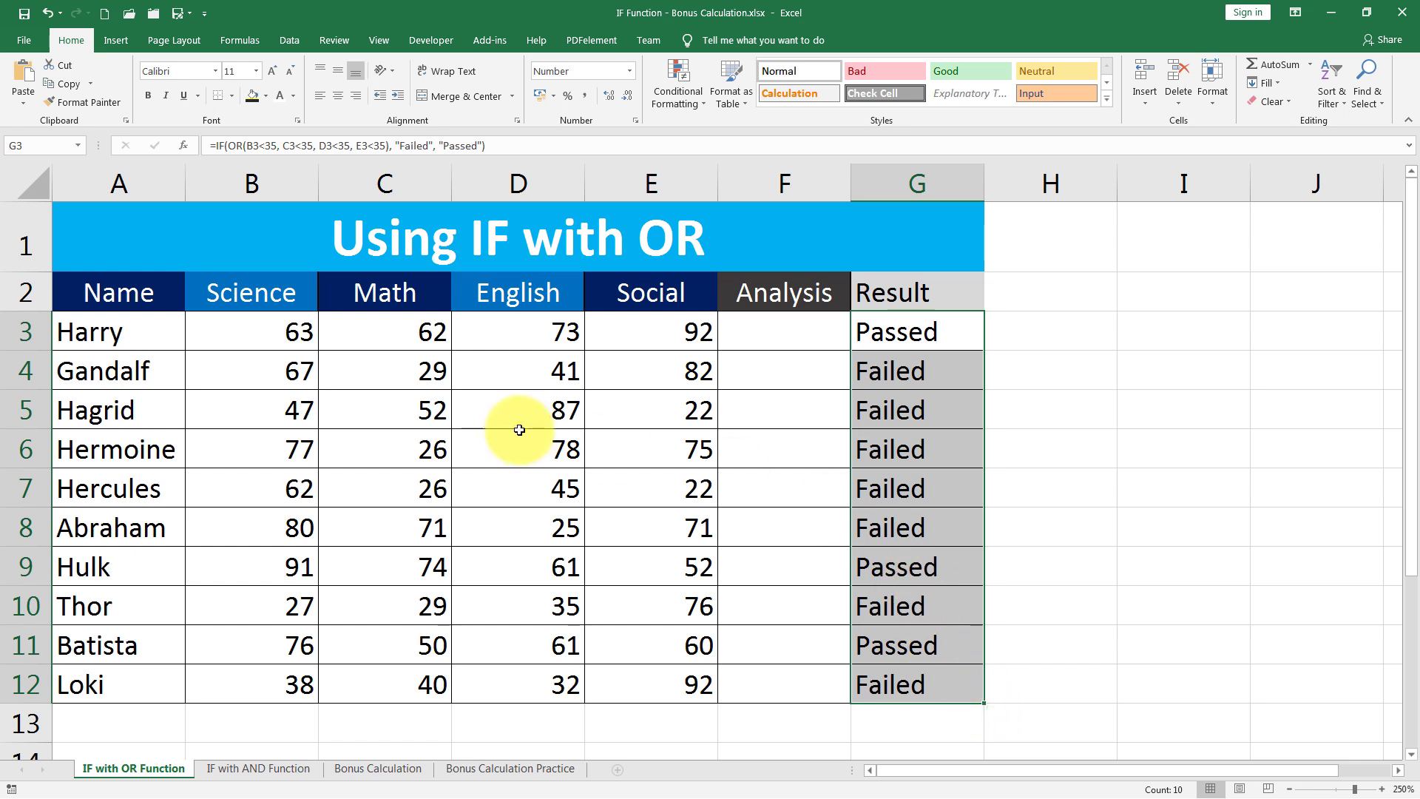
left_click(460, 373)
left_click(437, 375)
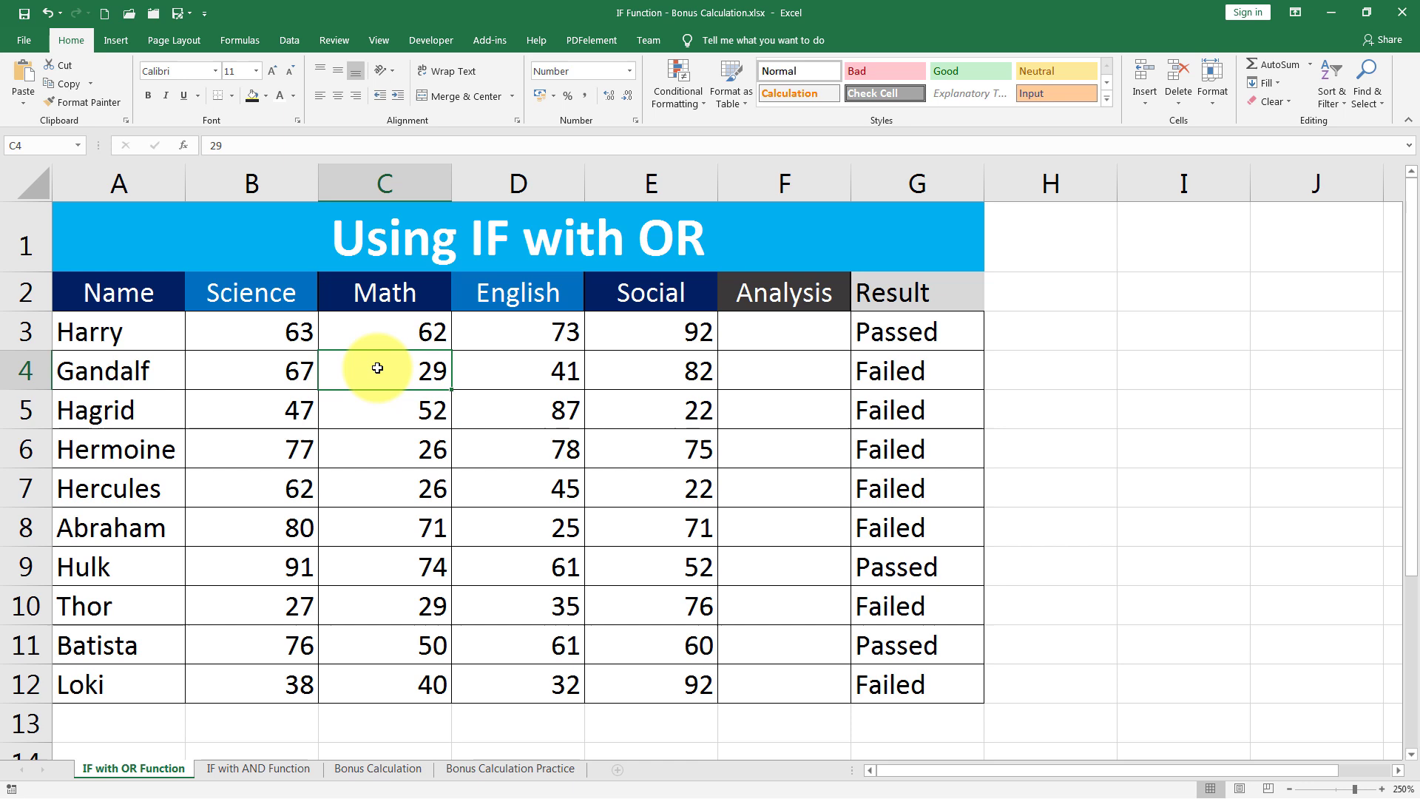
left_click(714, 414)
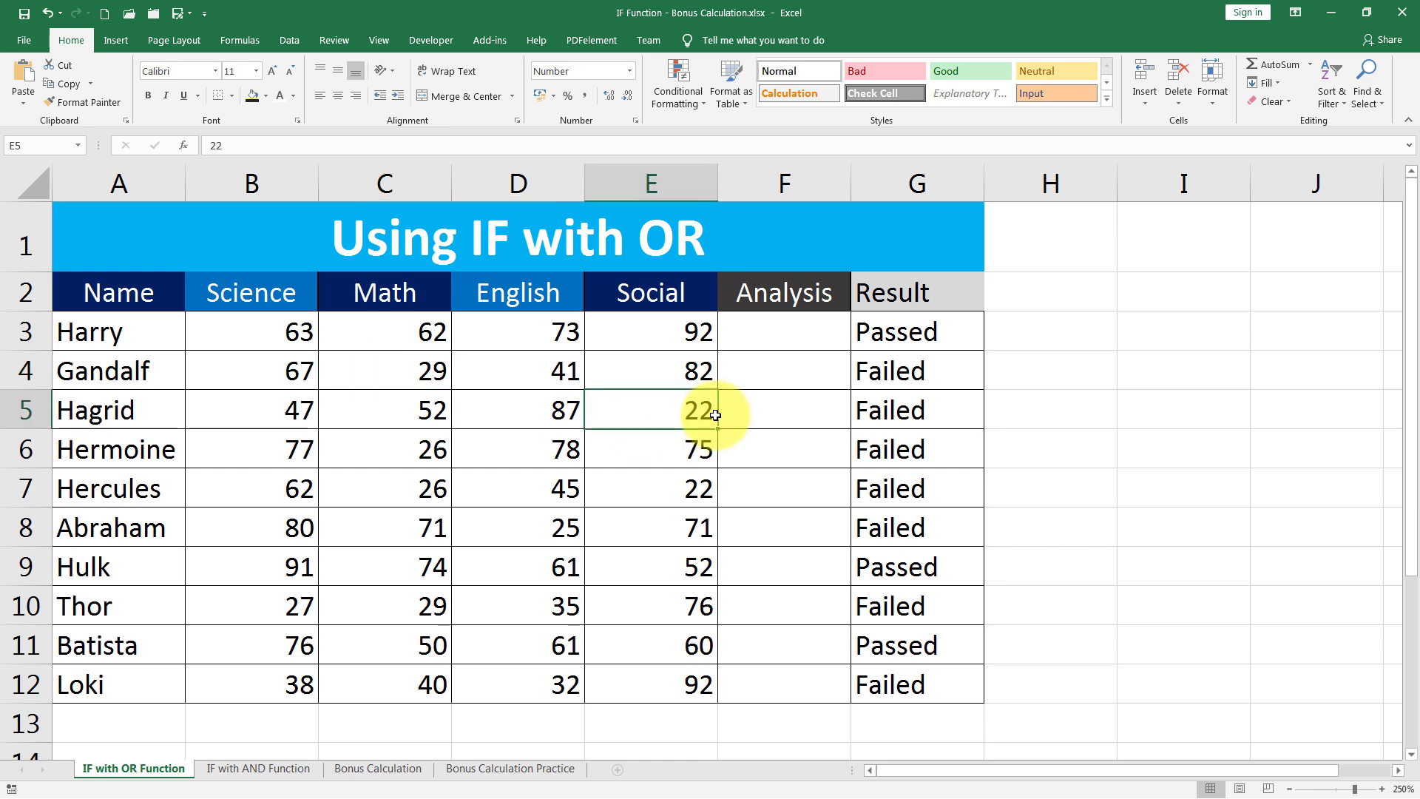
Step: Change C6's Math score from 26 to 36 so G6 reads Passed
left_click(395, 451)
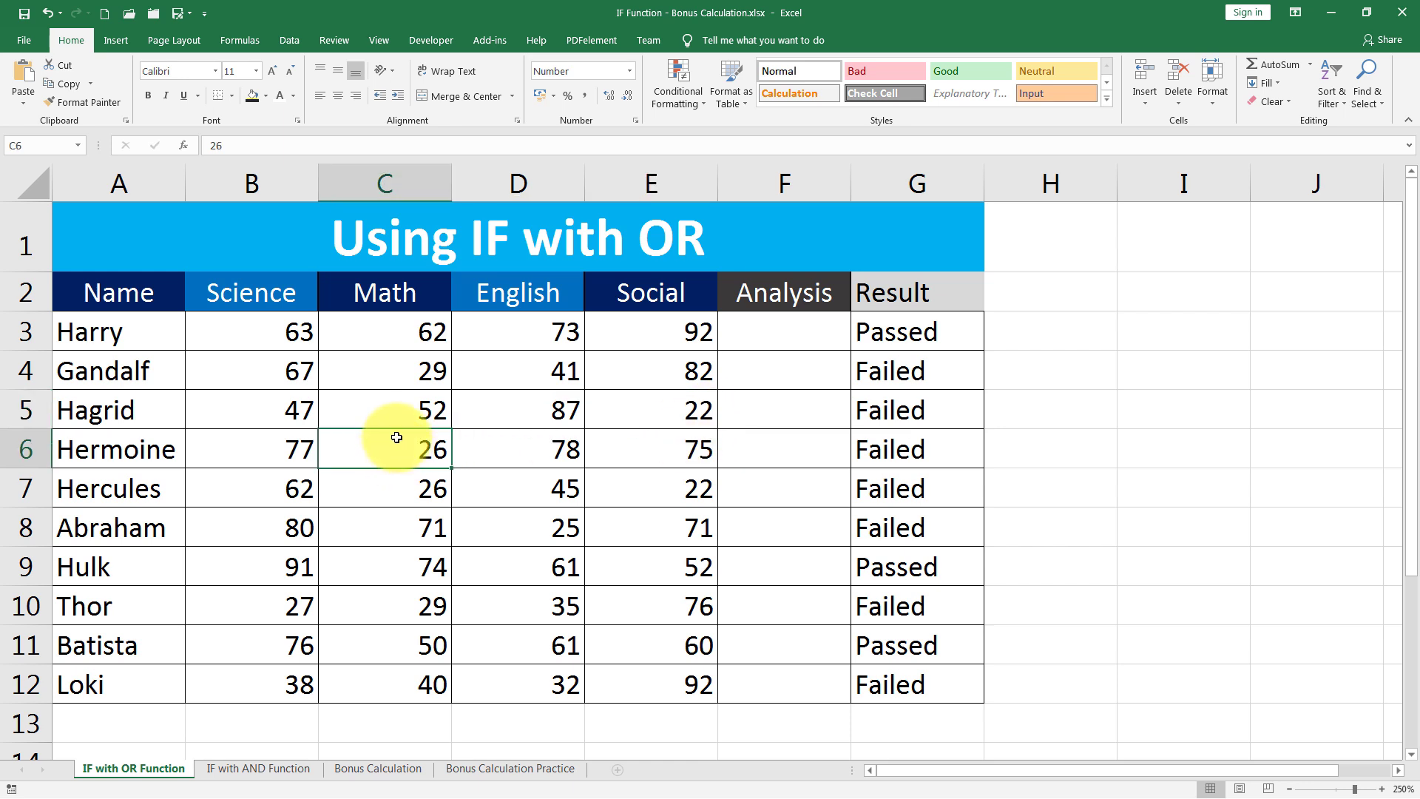
type("36")
key("Return")
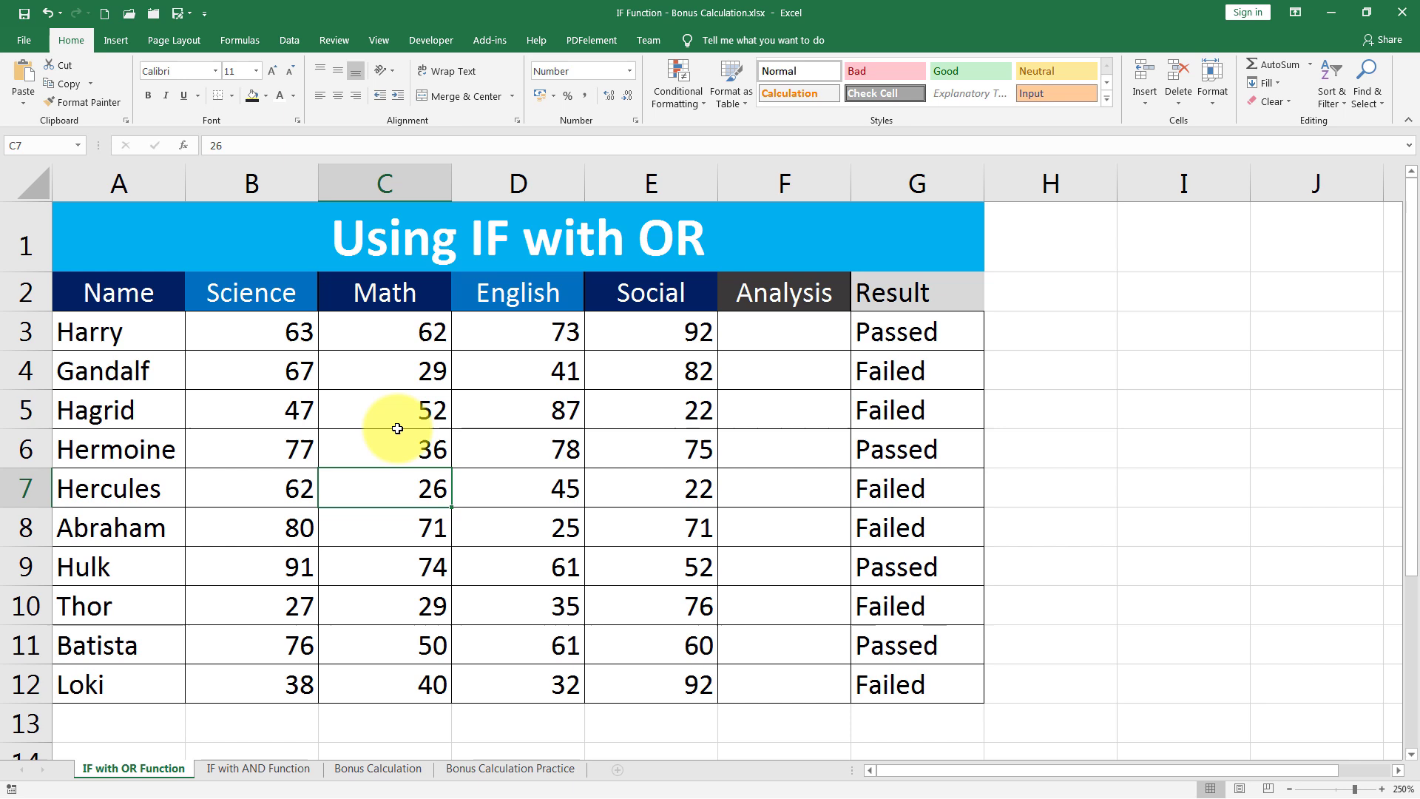
Step: On the IF with AND sheet, review G3's four >35 conditions and its Passed/Failed outcomes
left_click(282, 766)
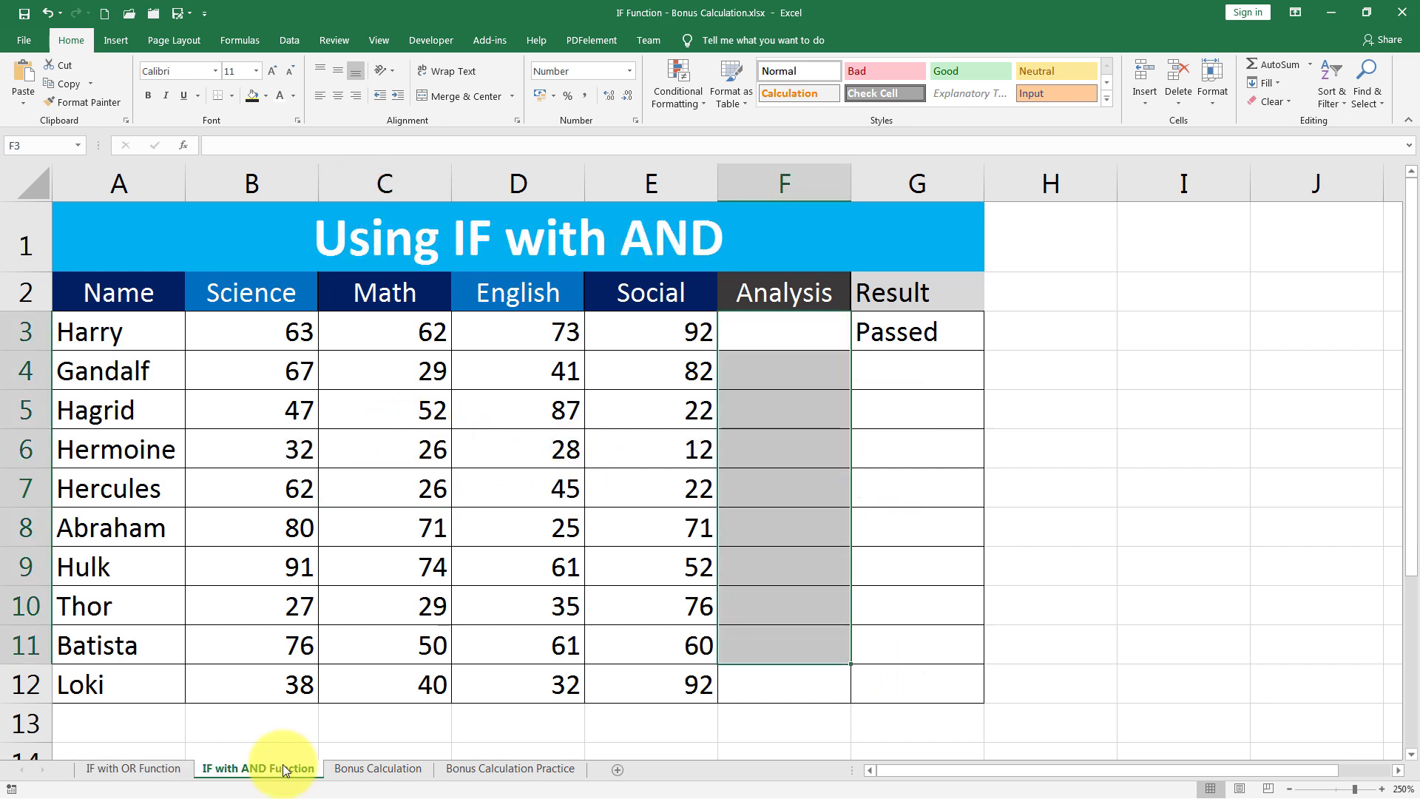
left_click(921, 325)
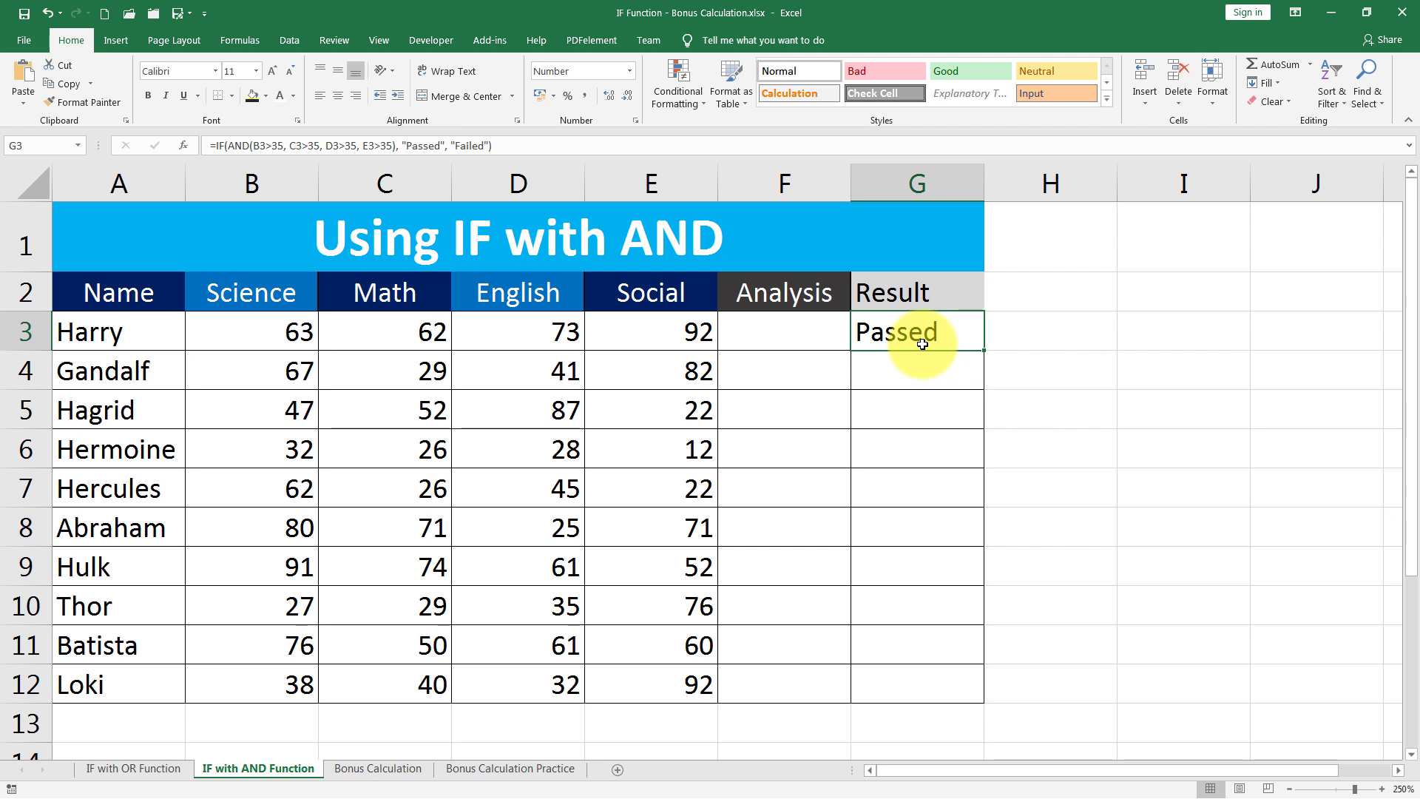
left_click(229, 145)
left_click_drag(228, 145, 395, 140)
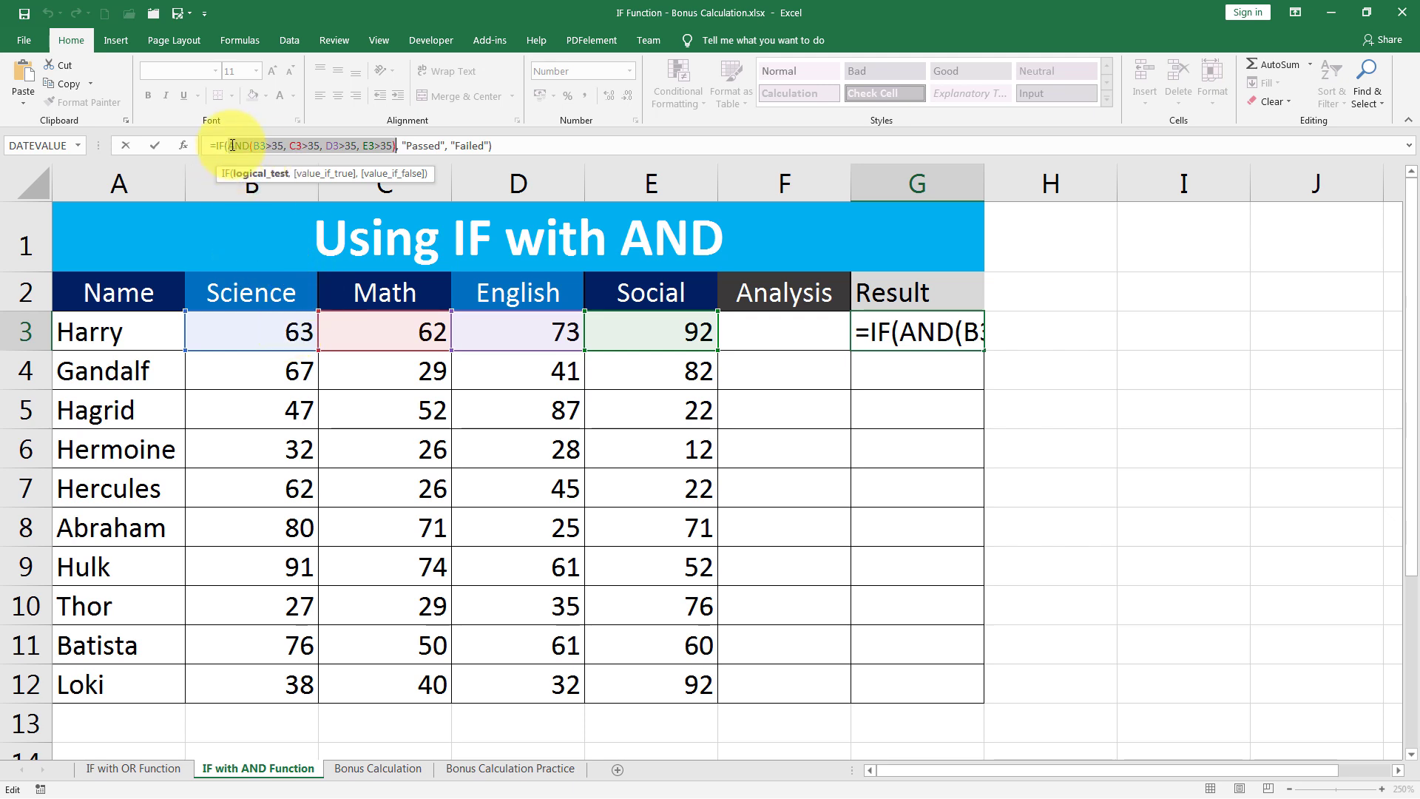
left_click(428, 145)
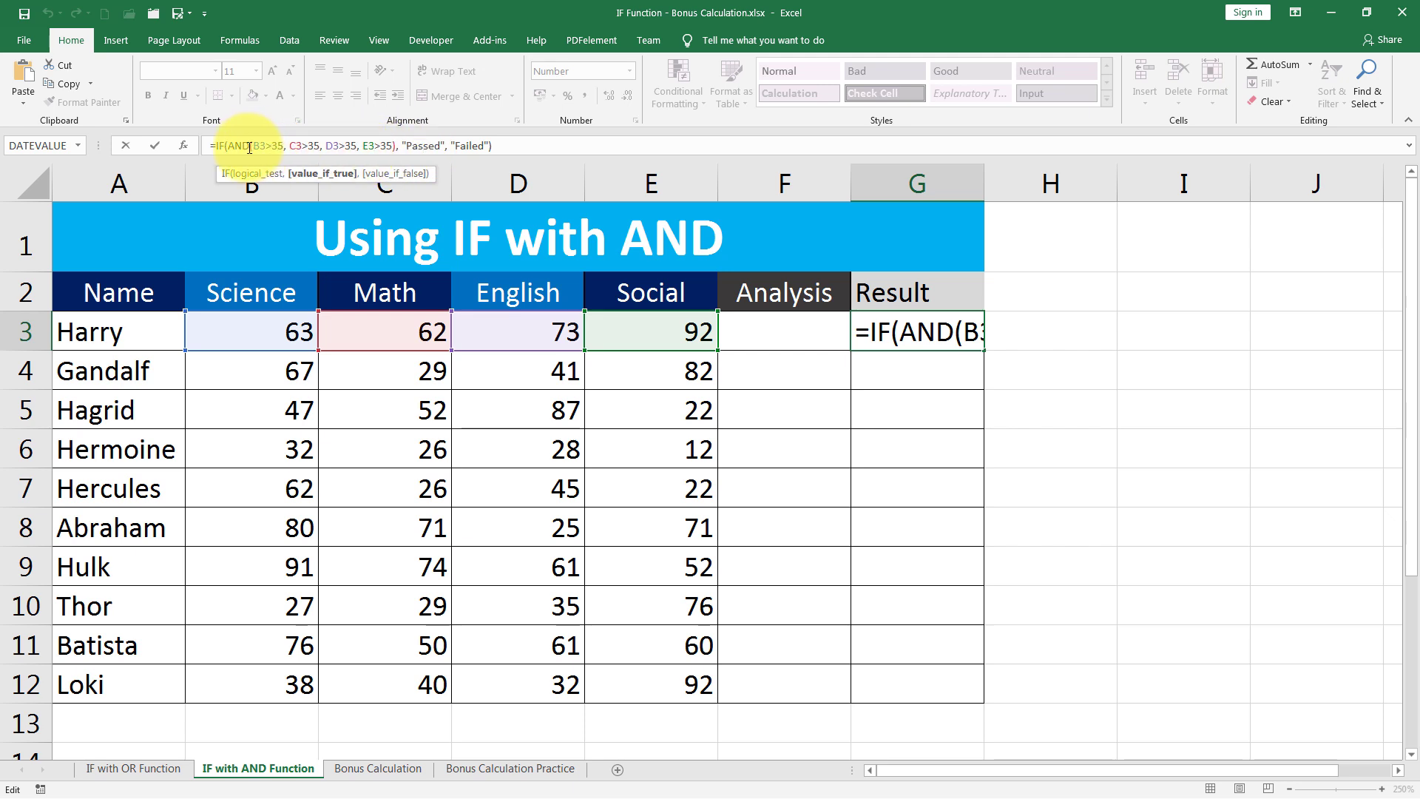
left_click_drag(231, 145, 395, 145)
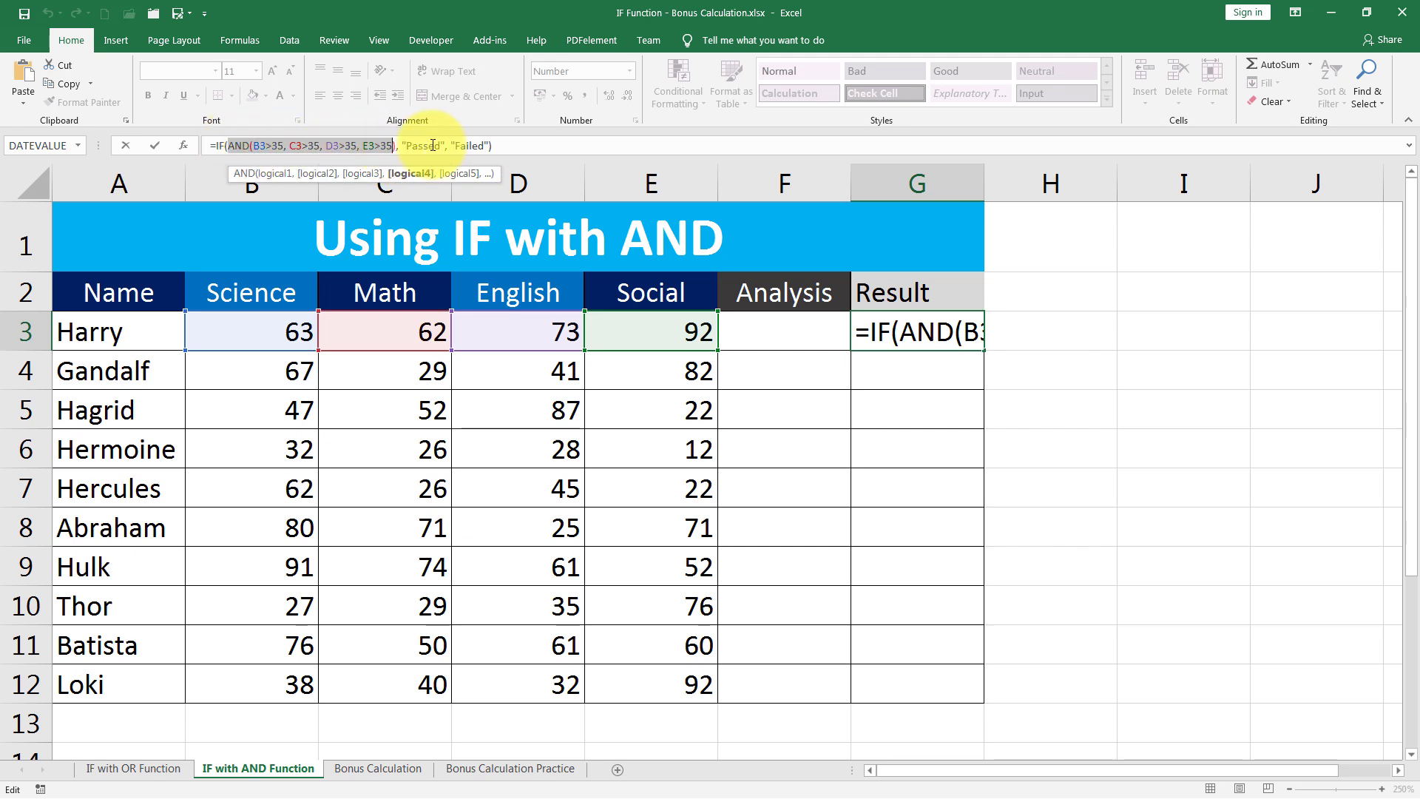
left_click(471, 145)
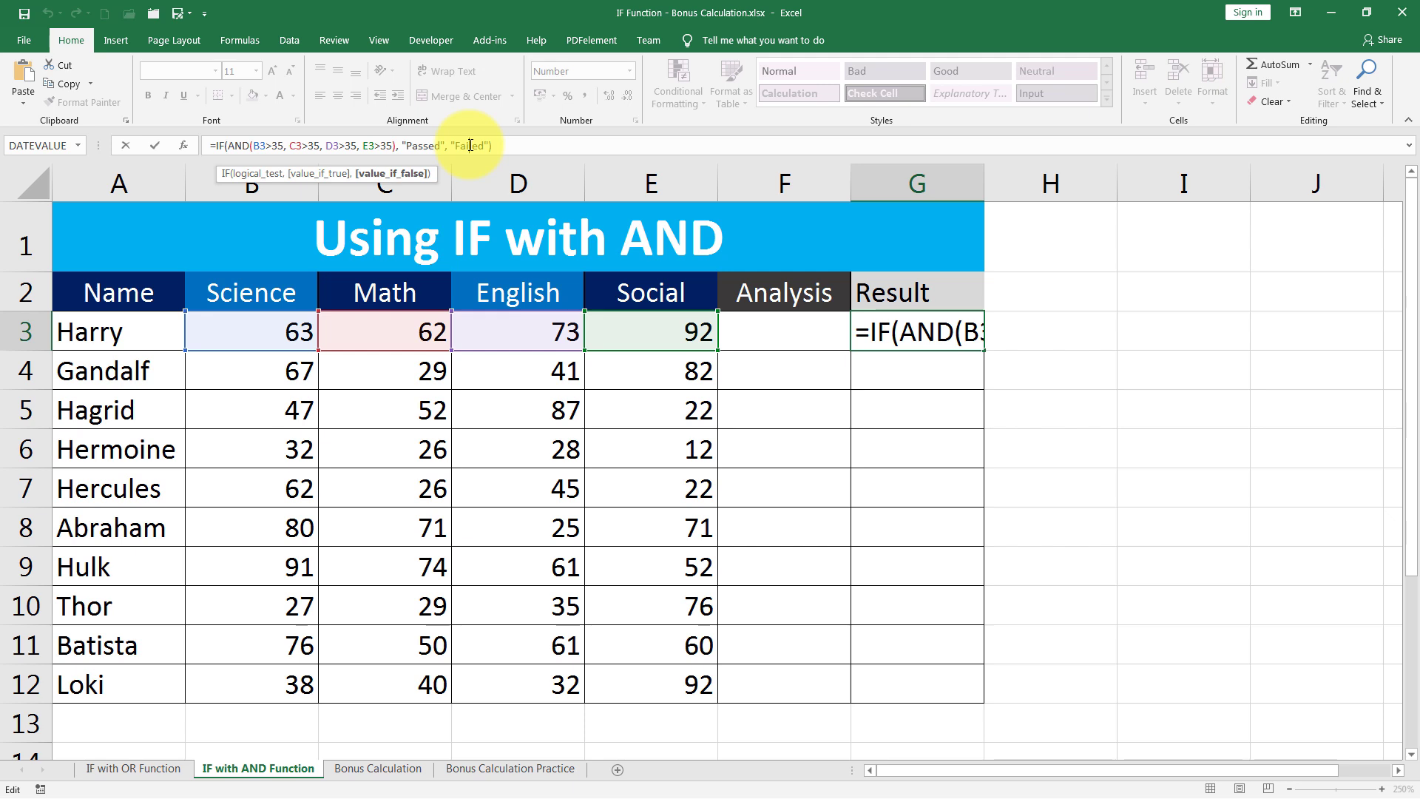
Step: Confirm G3's IF+AND formula and copy it down to G12
key("Return")
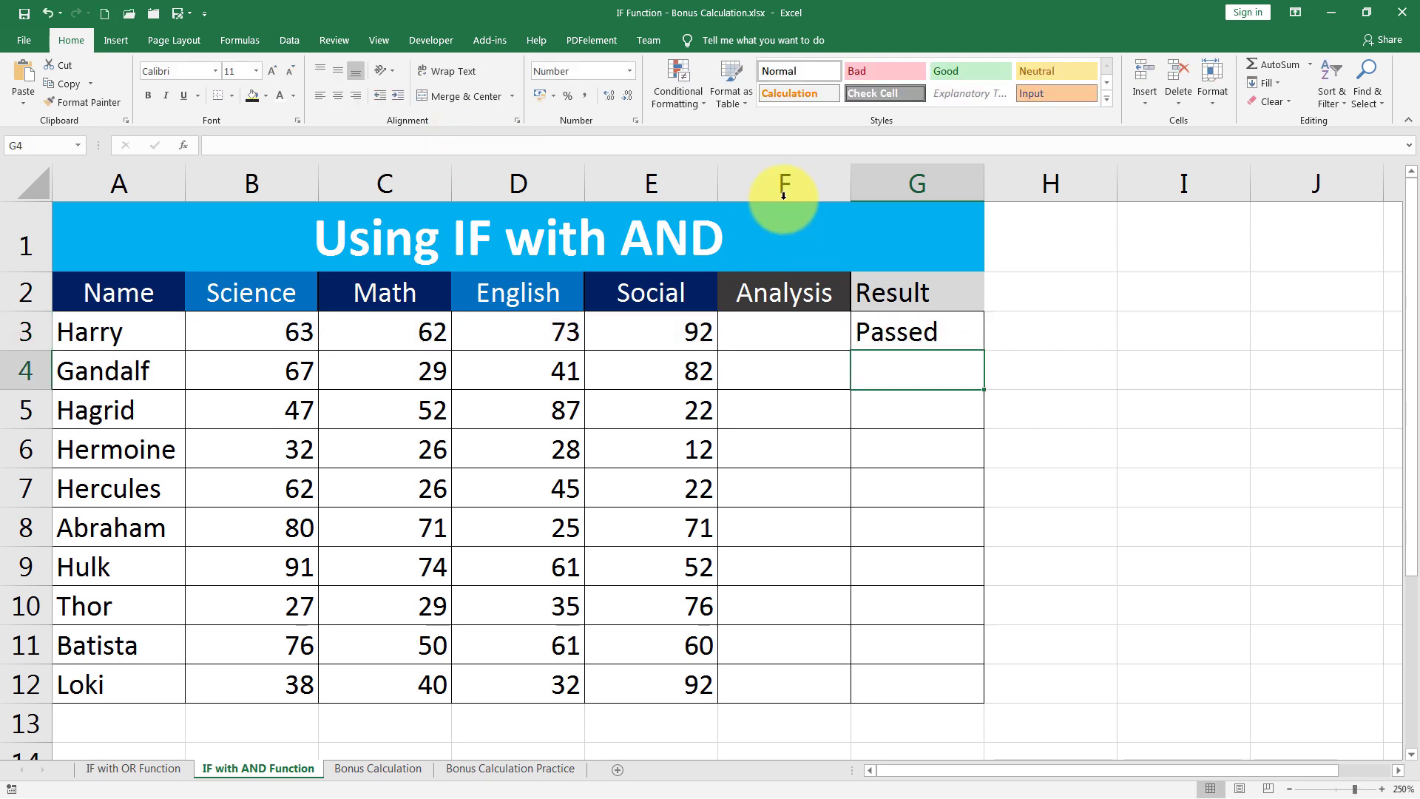
left_click(975, 342)
double_click(982, 349)
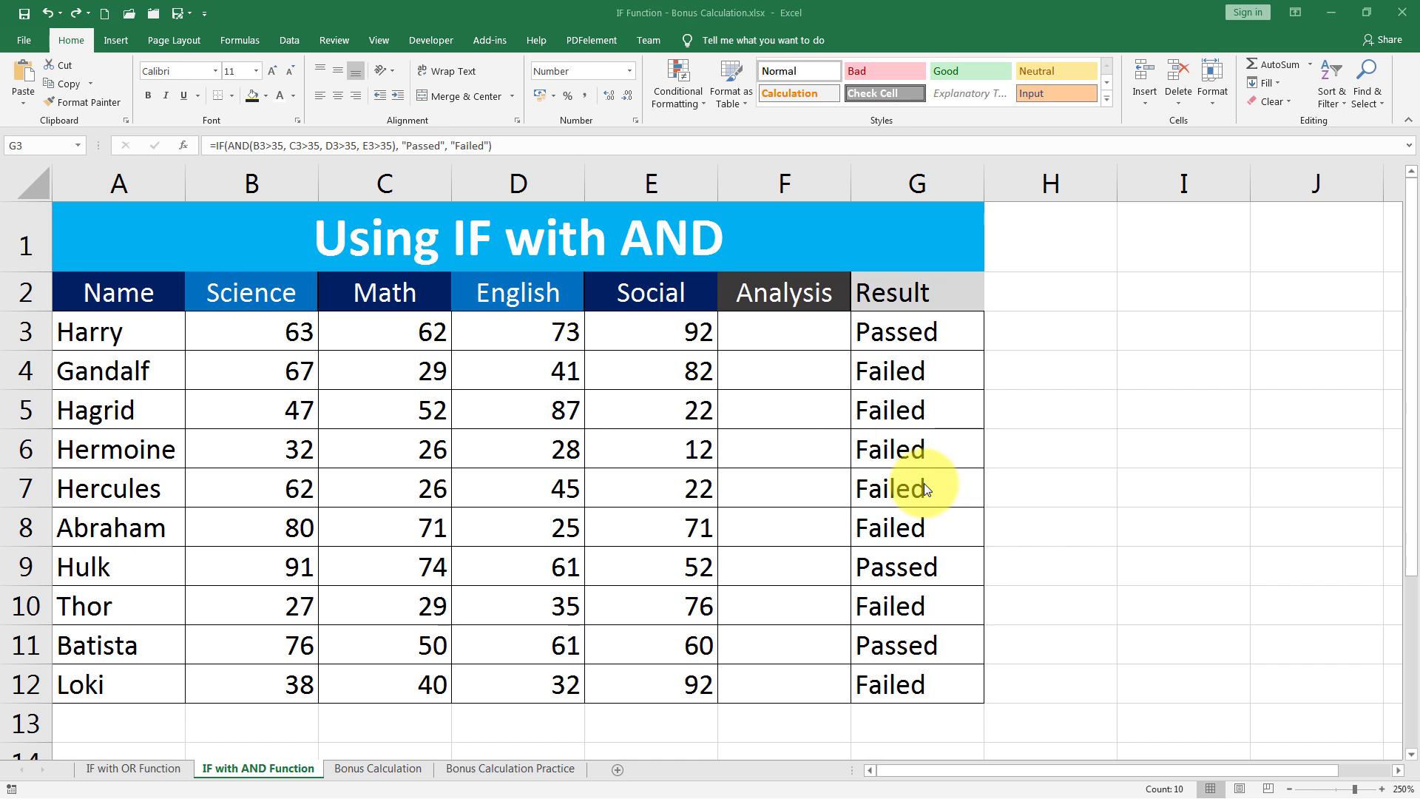
Step: On the Bonus Calculation sheet, check the $70,000.00 target in G1 and Harry's monthly sales
left_click(377, 769)
left_click(378, 769)
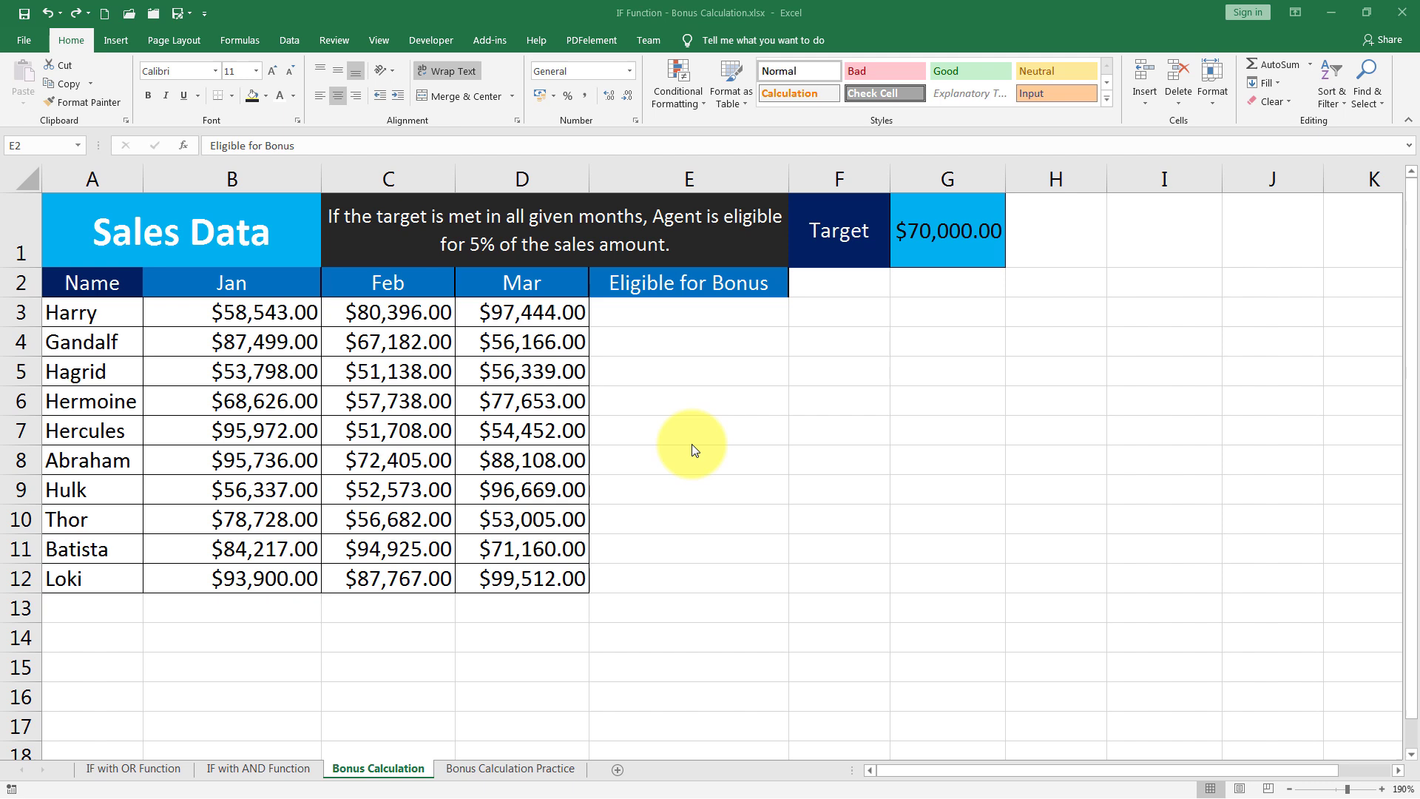
left_click(939, 252)
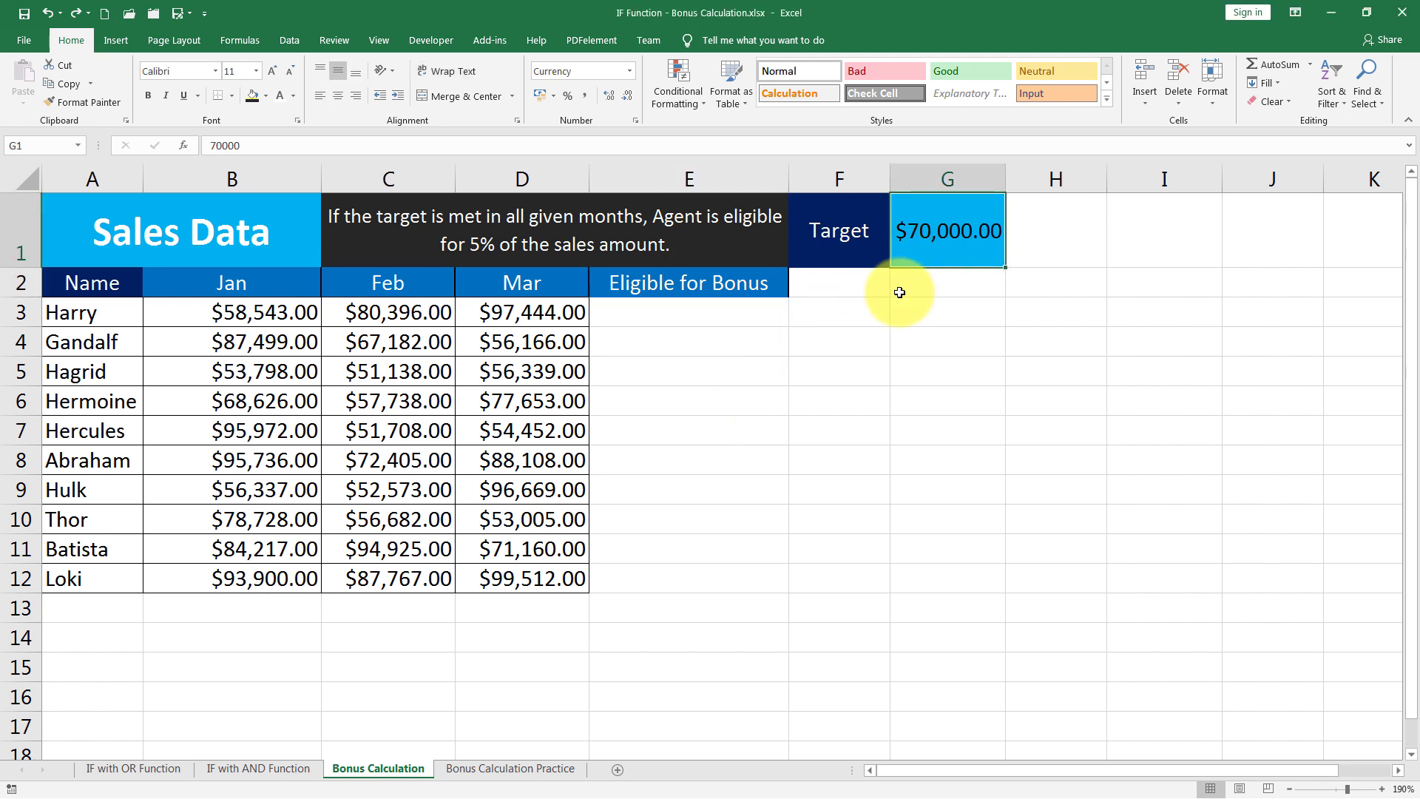
left_click(255, 315)
left_click(362, 312)
left_click(488, 313)
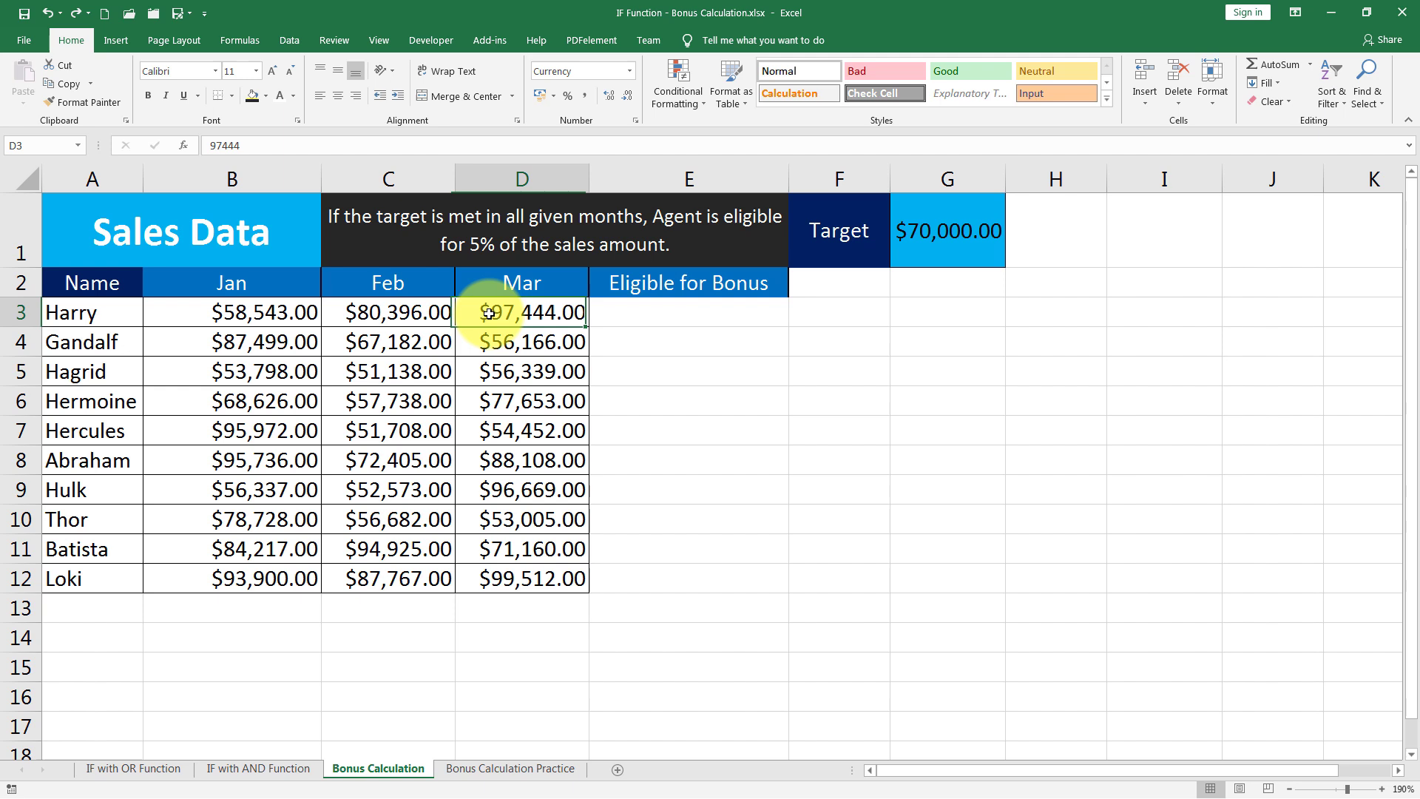
left_click(256, 312)
left_click(381, 312)
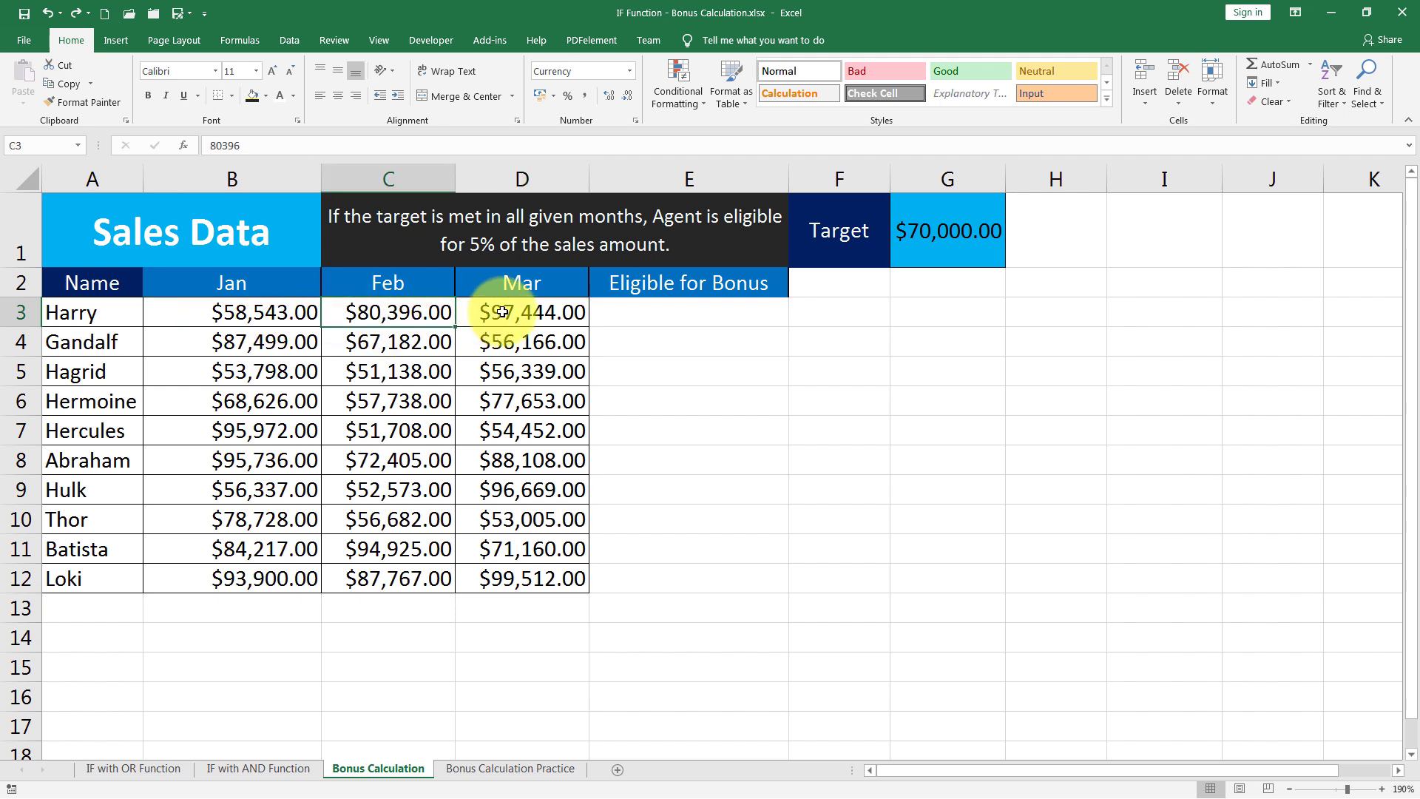
left_click(502, 312)
Step: Select Harry's Jan–Mar sales and the C1 bonus rule, ending in E3
left_click_drag(252, 312, 504, 312)
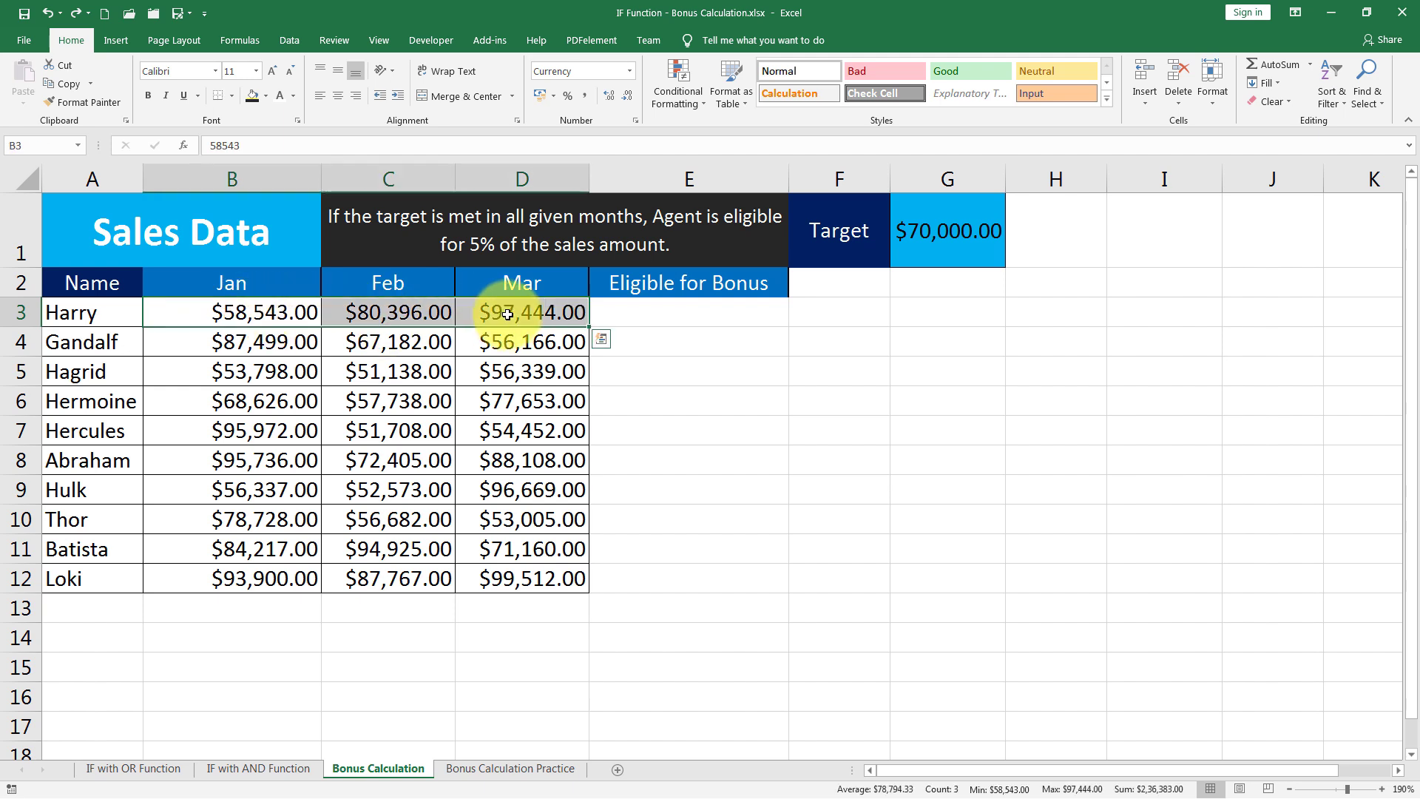
left_click(655, 309)
left_click(488, 235)
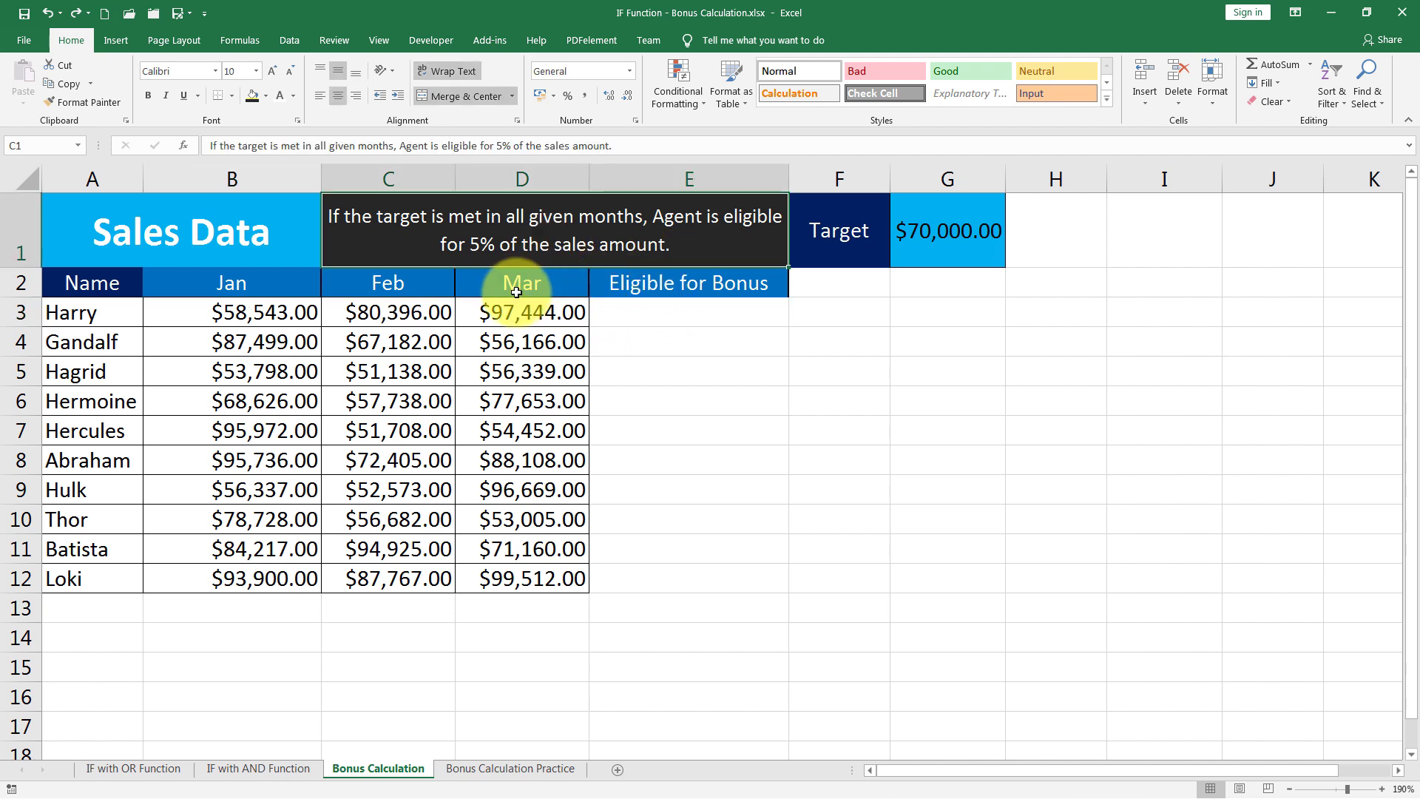
left_click_drag(251, 312, 501, 316)
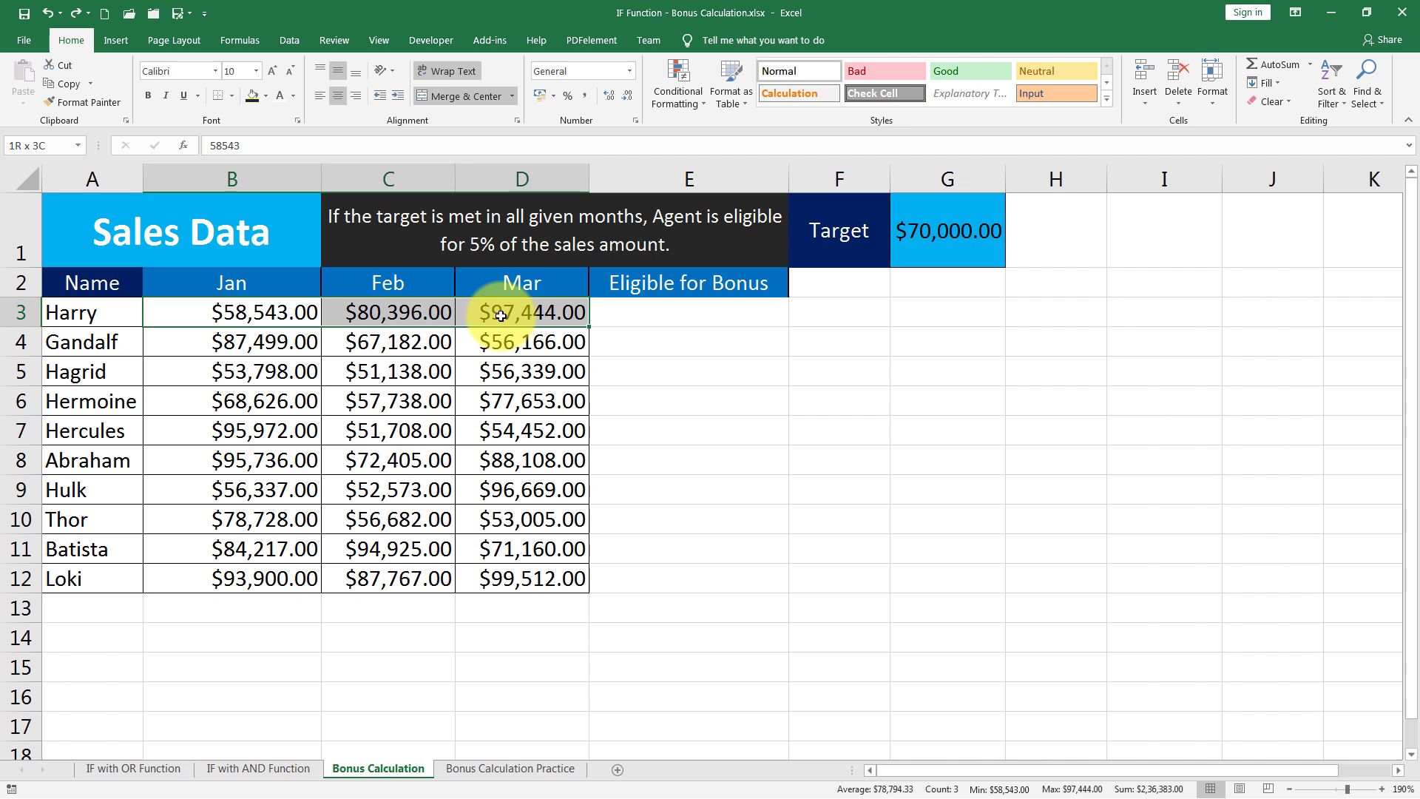
left_click(644, 314)
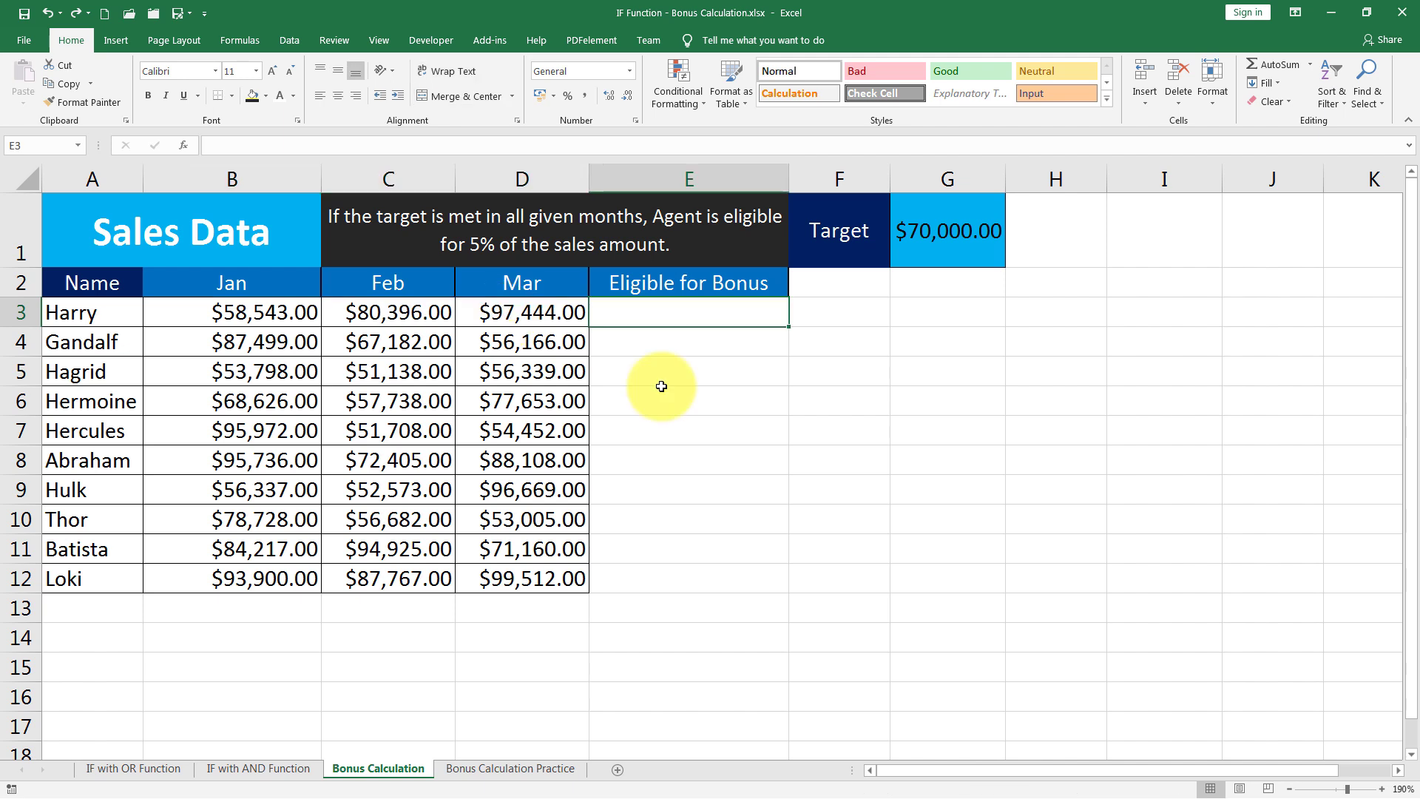
Step: Peek at the Practice sheet's Eligible for Bonus and Bonus Amount cells, then return to Bonus Calculation
left_click(537, 770)
left_click(1317, 242)
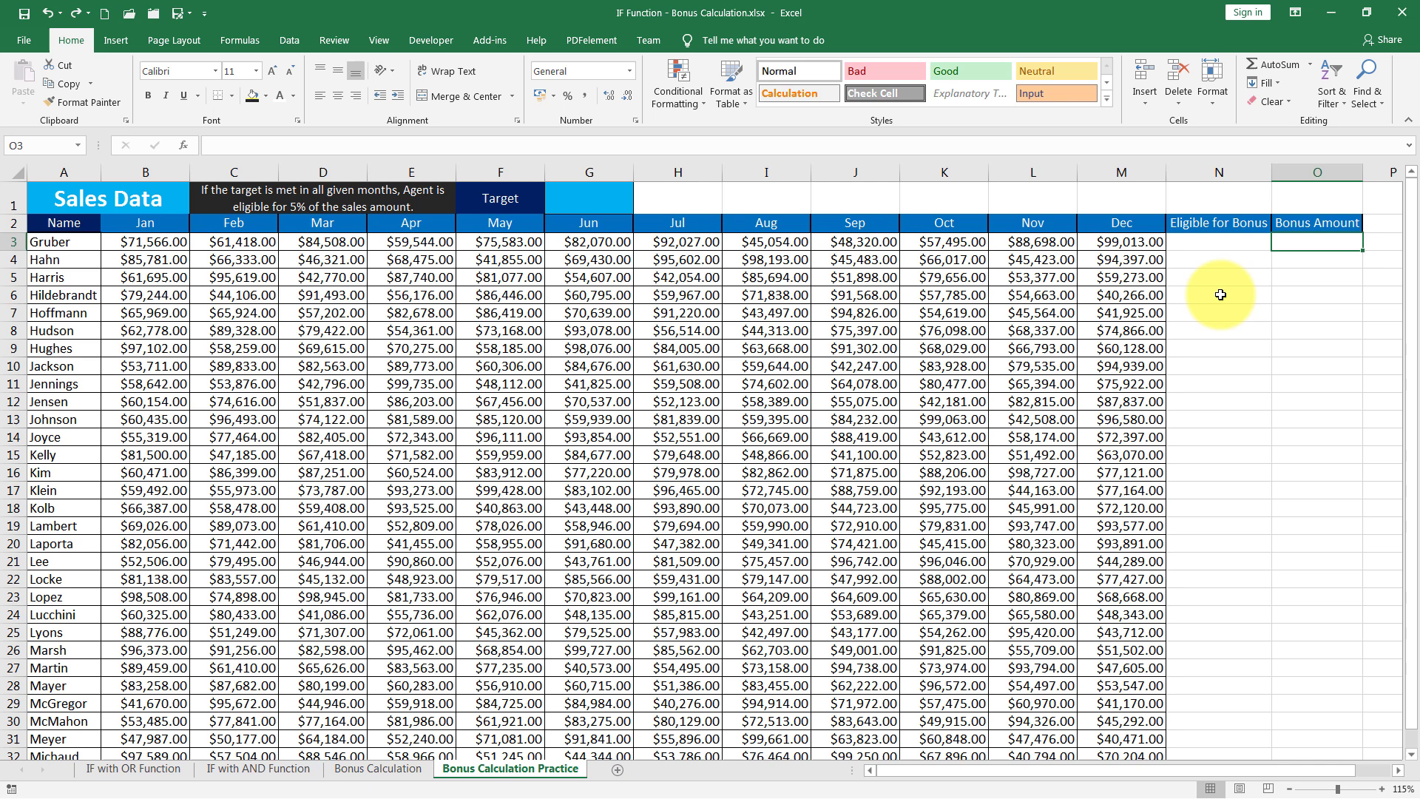
left_click_drag(1213, 241, 1212, 448)
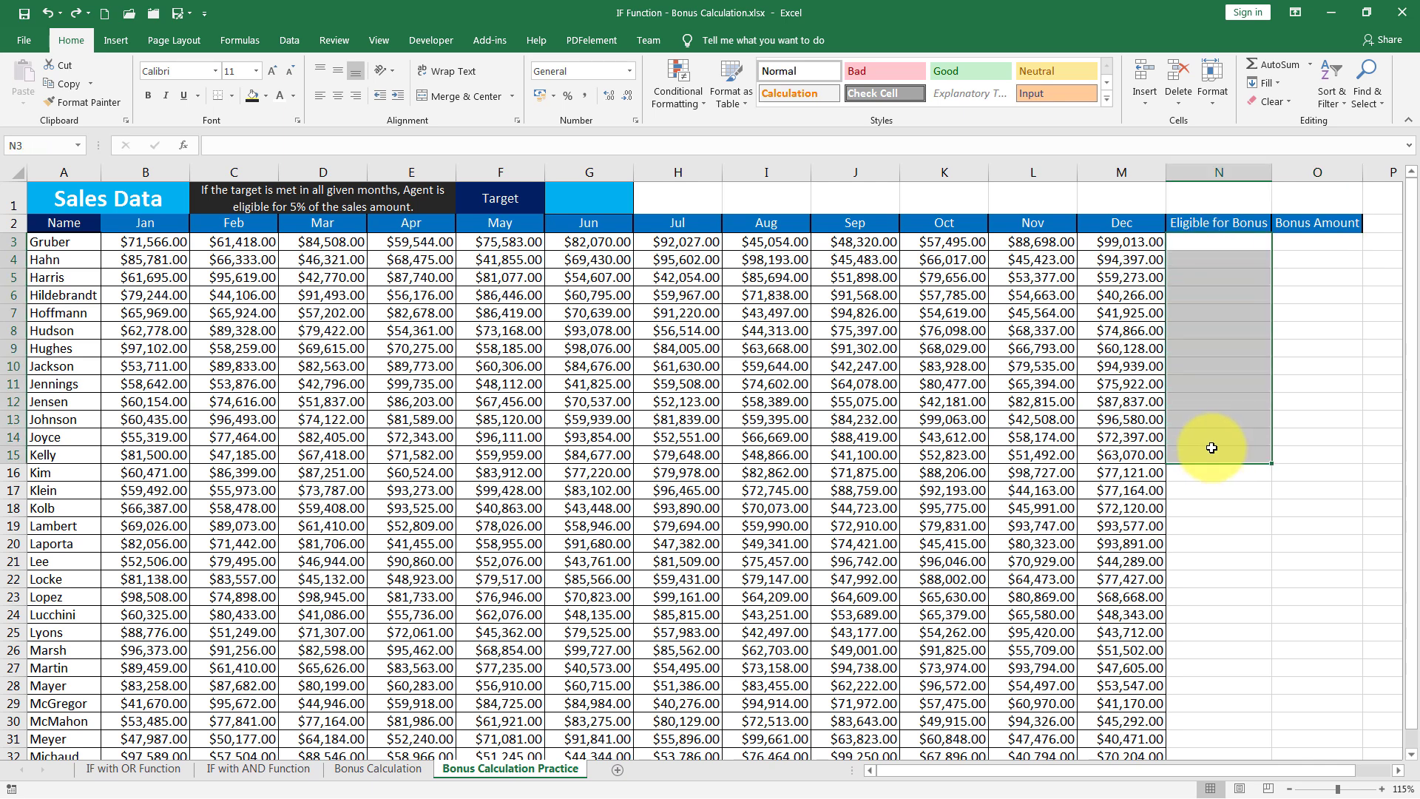
left_click(415, 771)
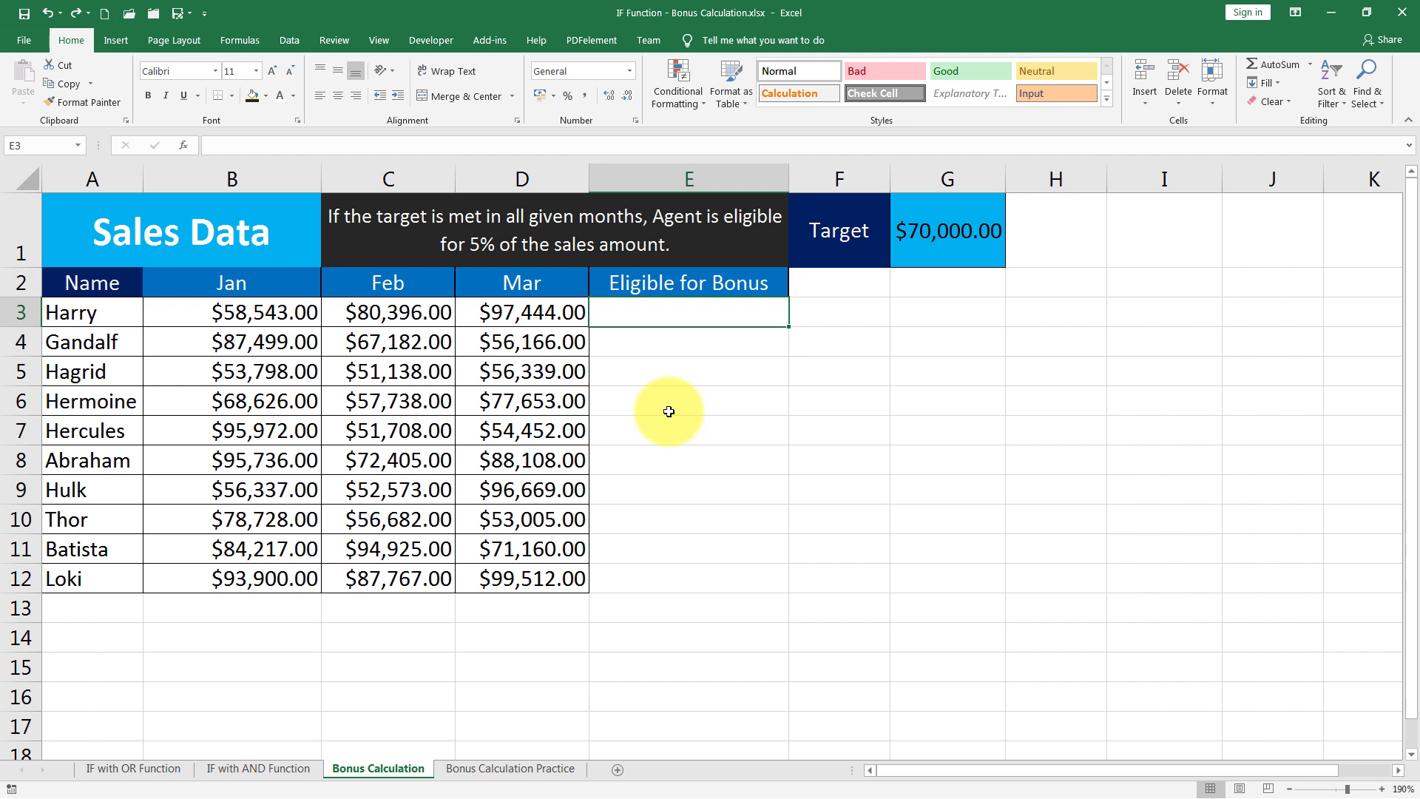
Step: Start E3's formula as =IF(AND(B3>=$G$1 with an absolute target reference
type("=")
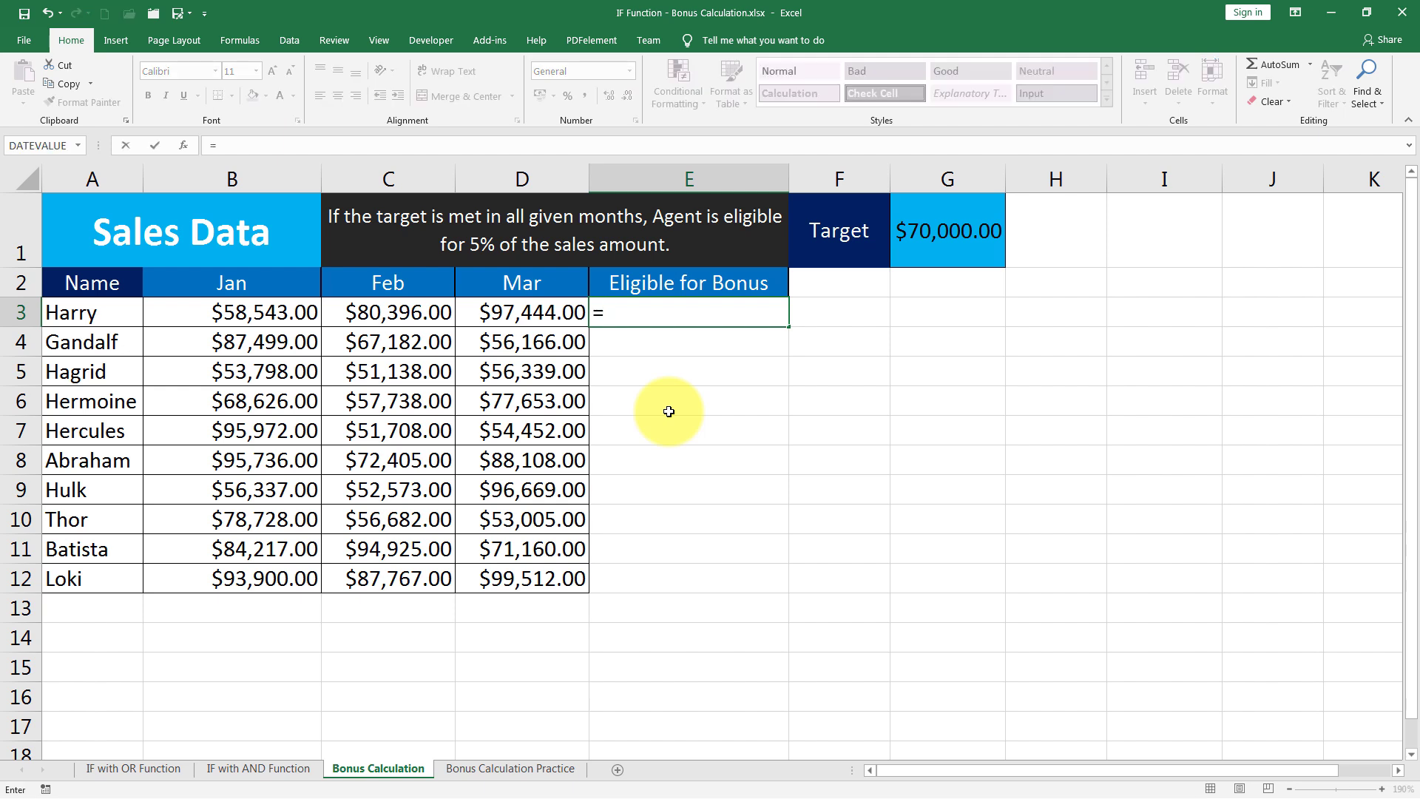
type("if")
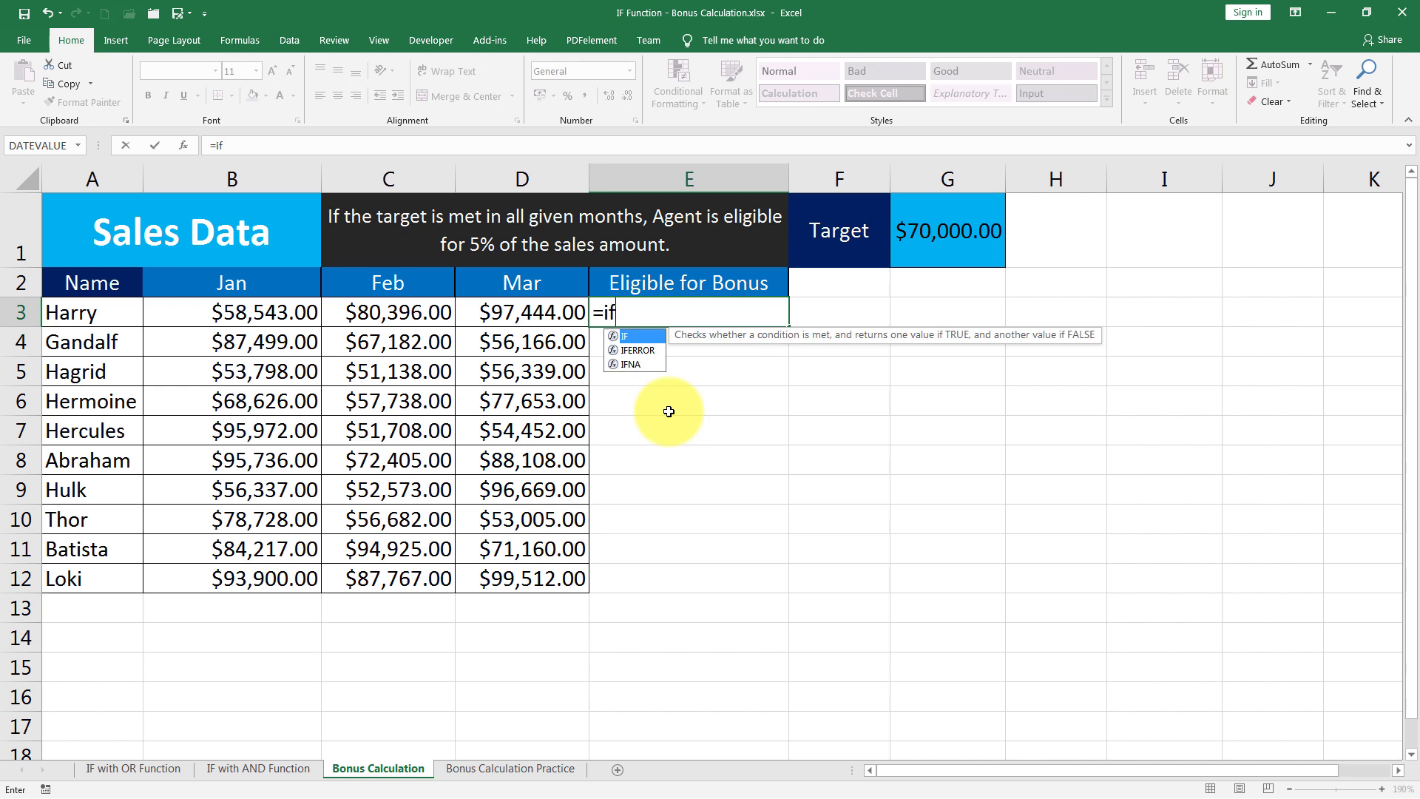
key("Tab")
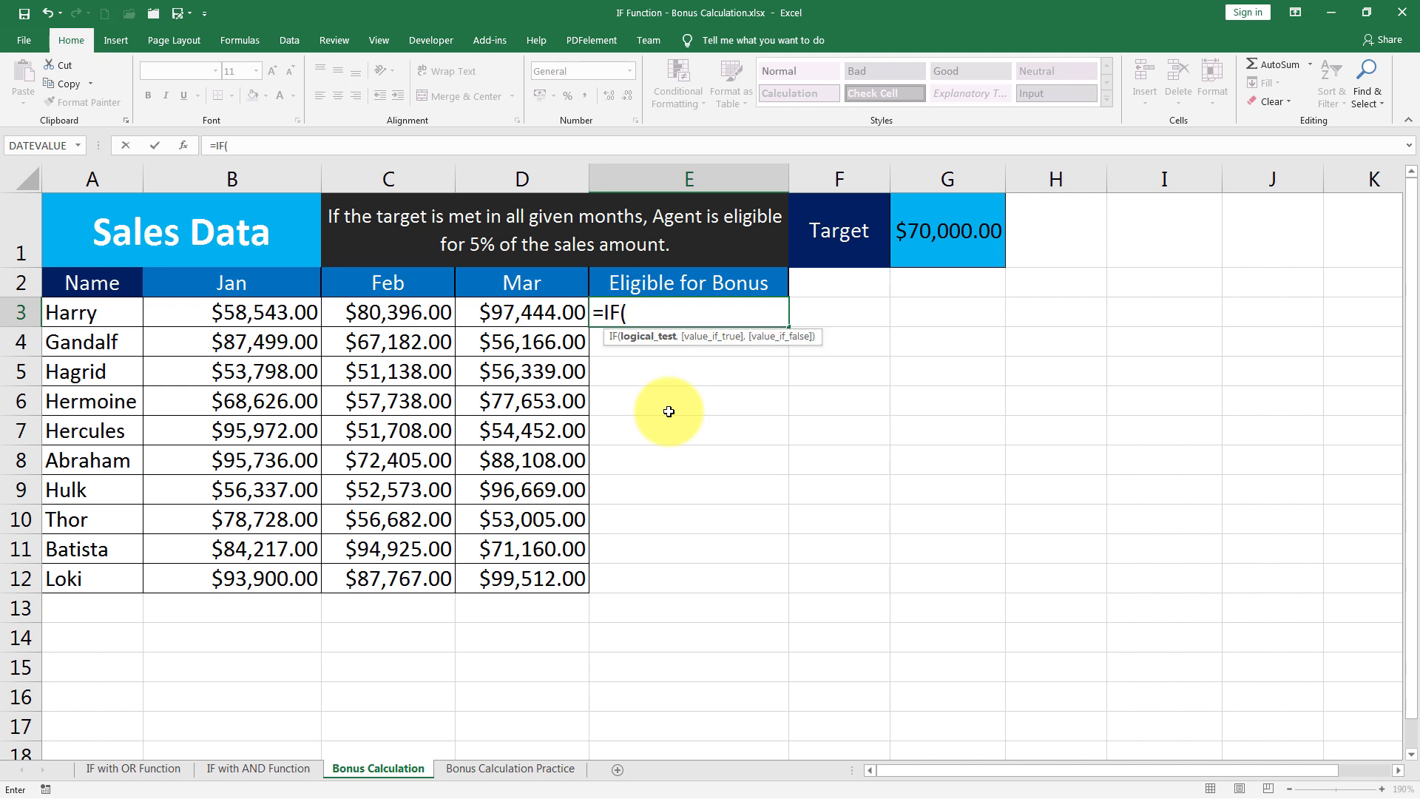
type("AND")
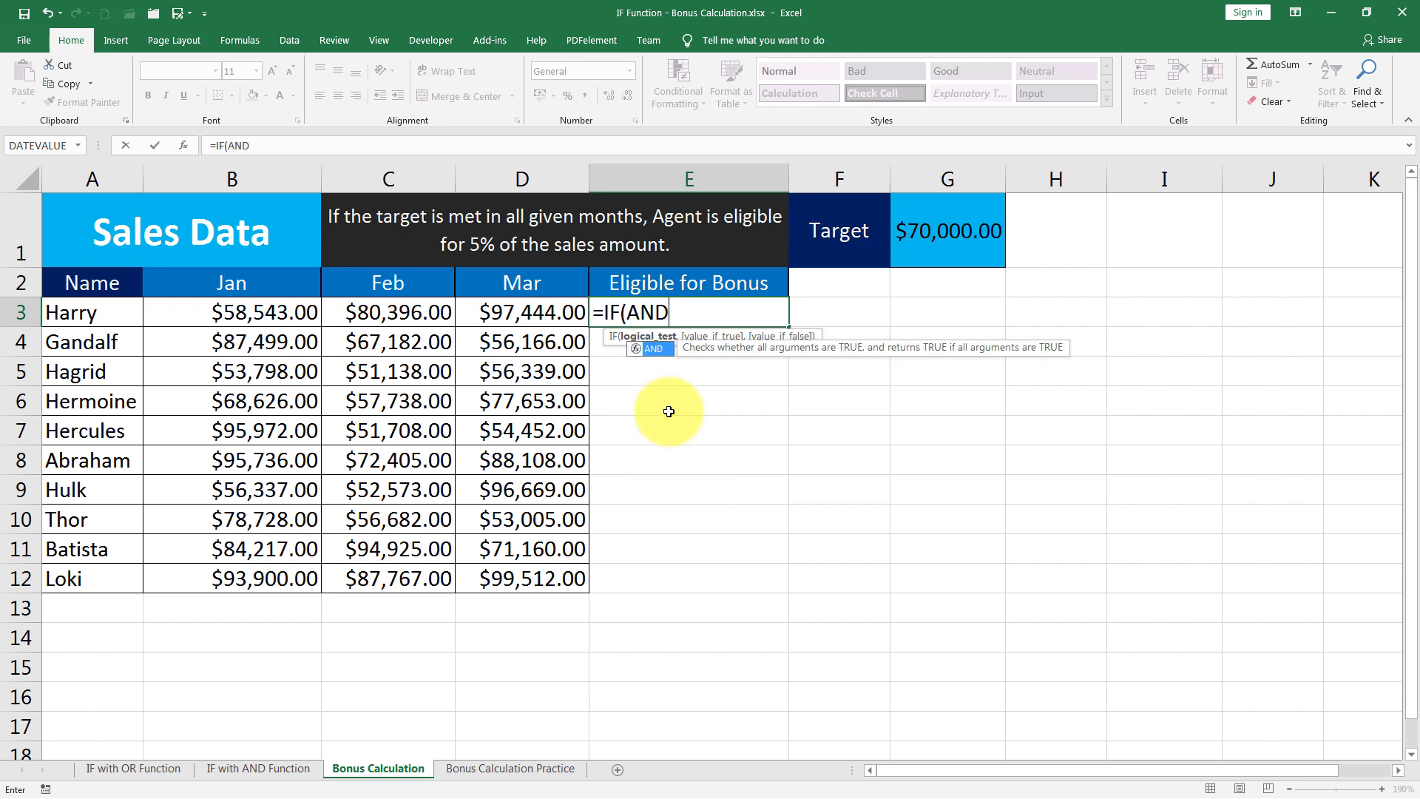
type("(")
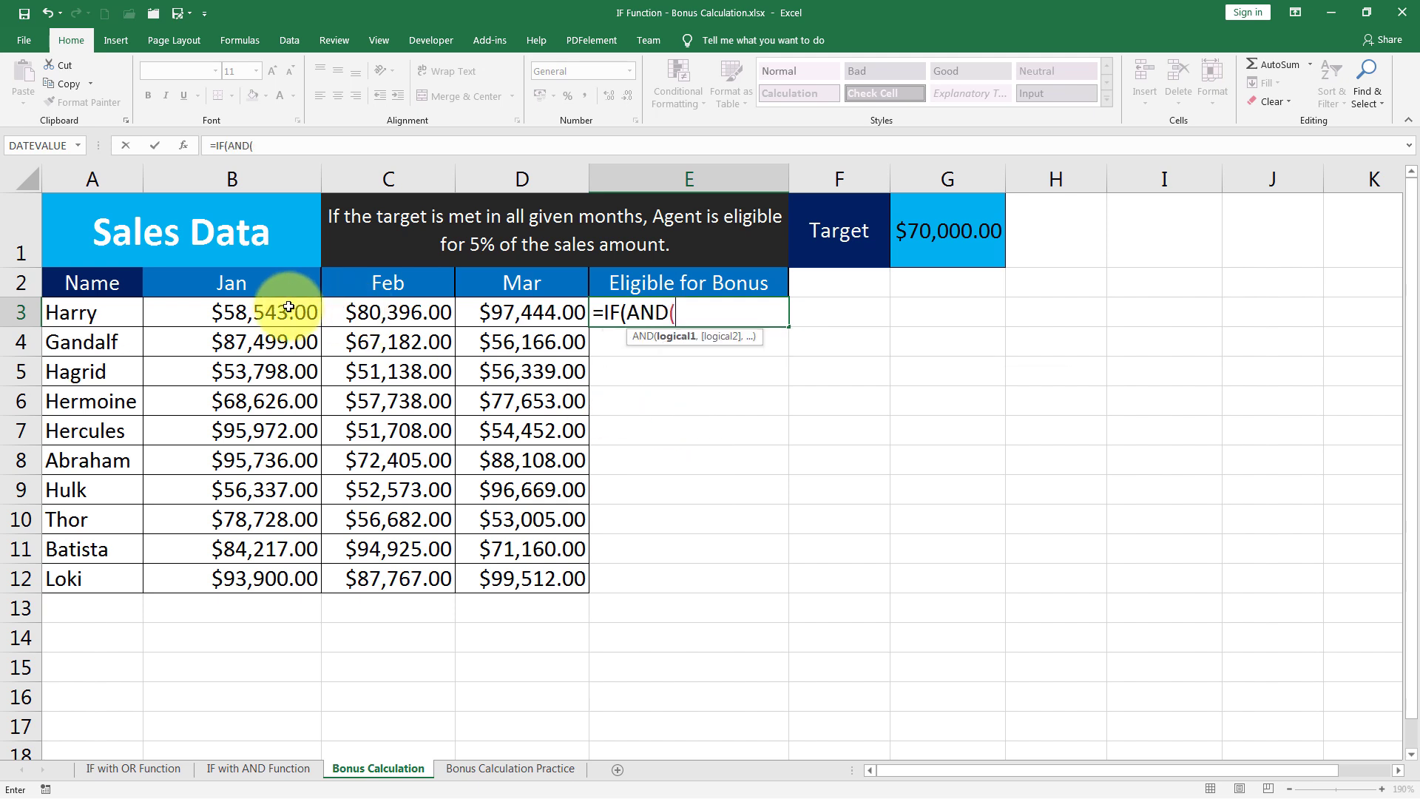
left_click(282, 311)
type(">")
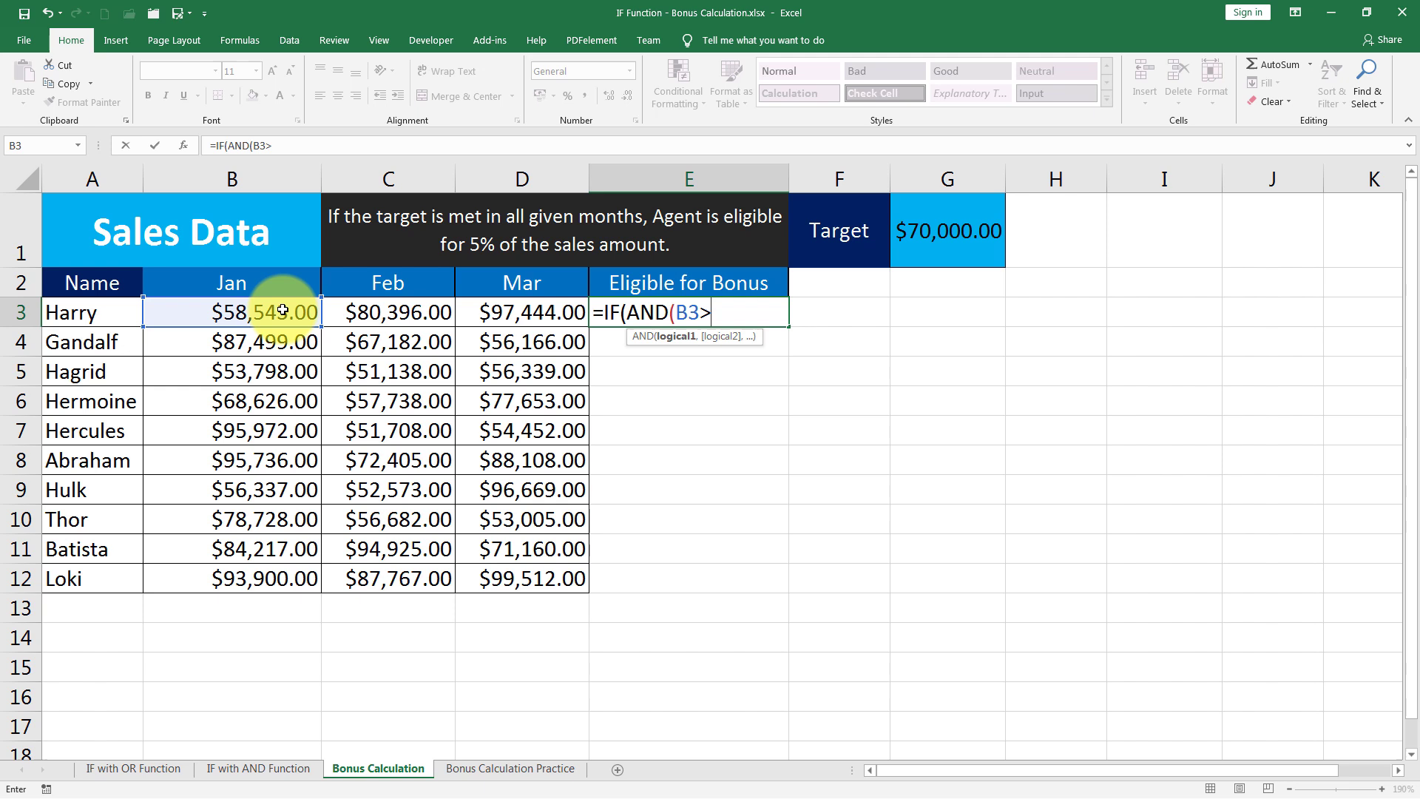
type("=")
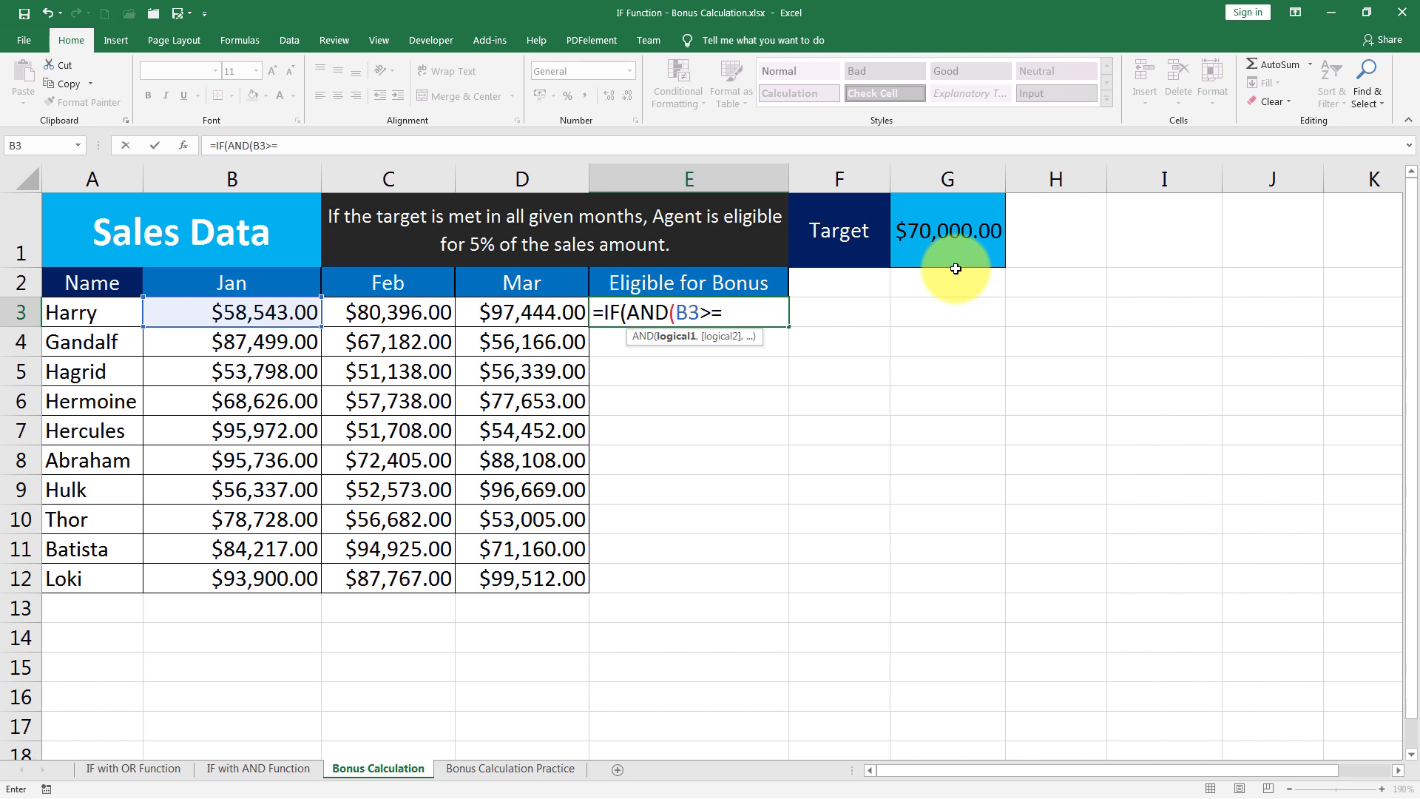
left_click(950, 235)
key("F4")
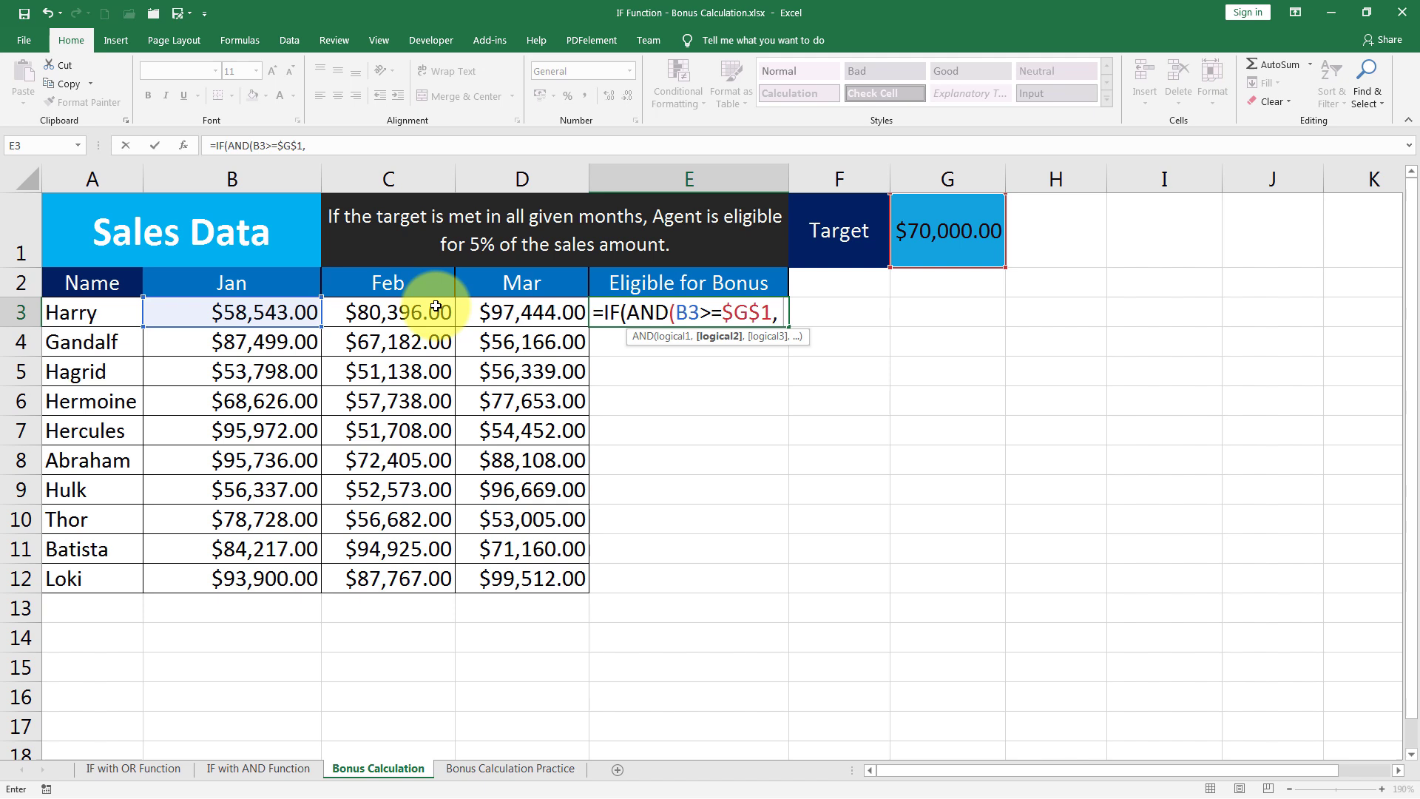
Step: Add the February condition C3>=$G$1 and begin March as D3>=G1
left_click(415, 313)
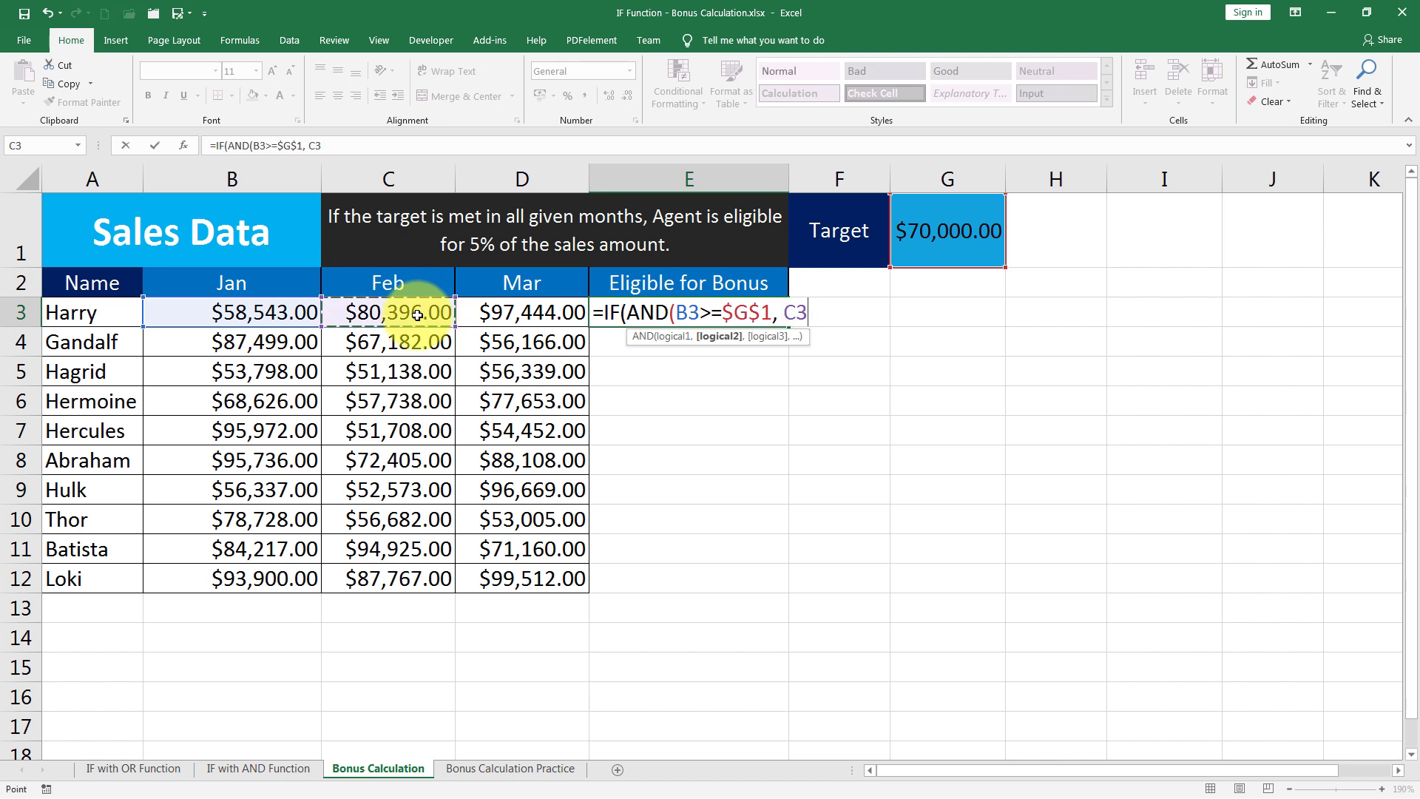
type(">=")
left_click(968, 242)
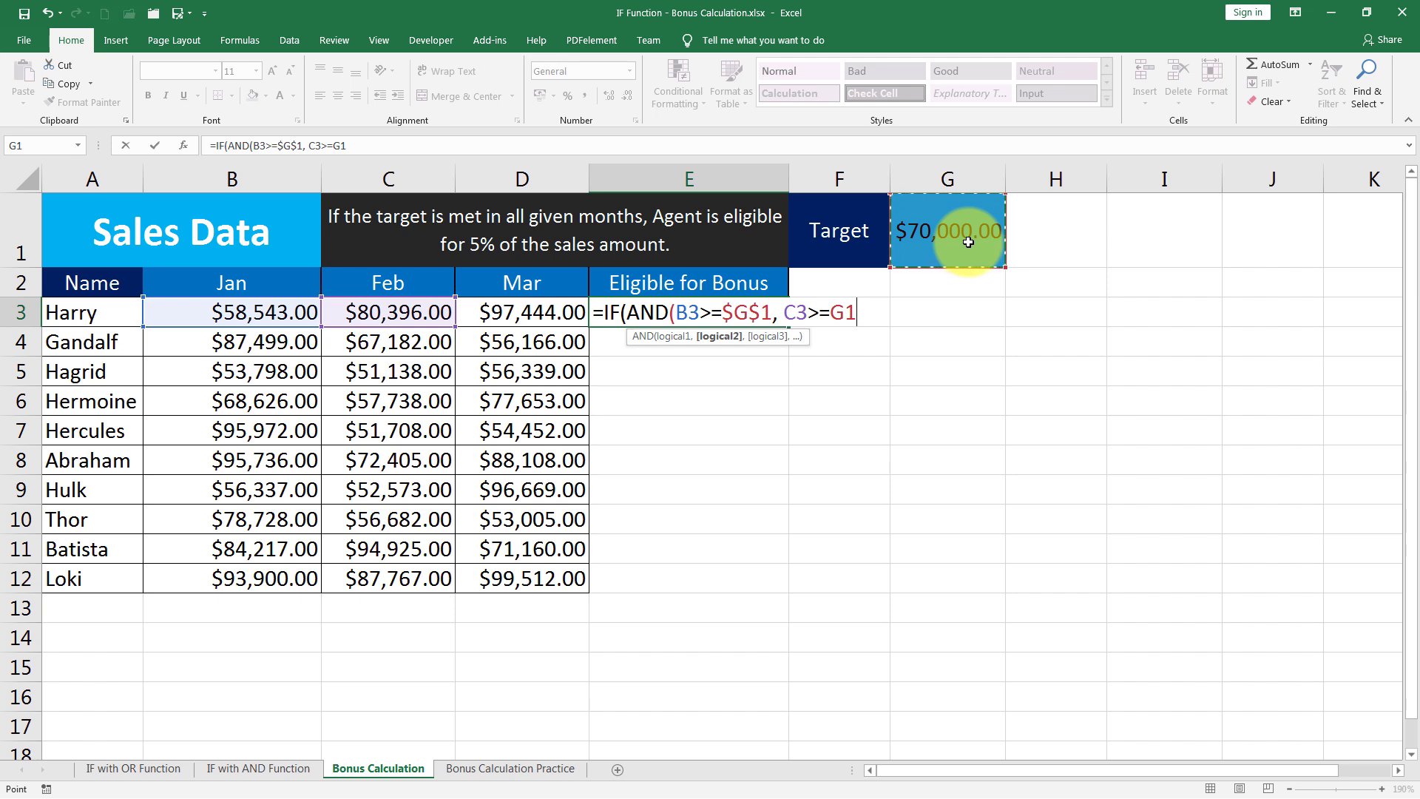
key("F4")
type(",")
left_click(546, 314)
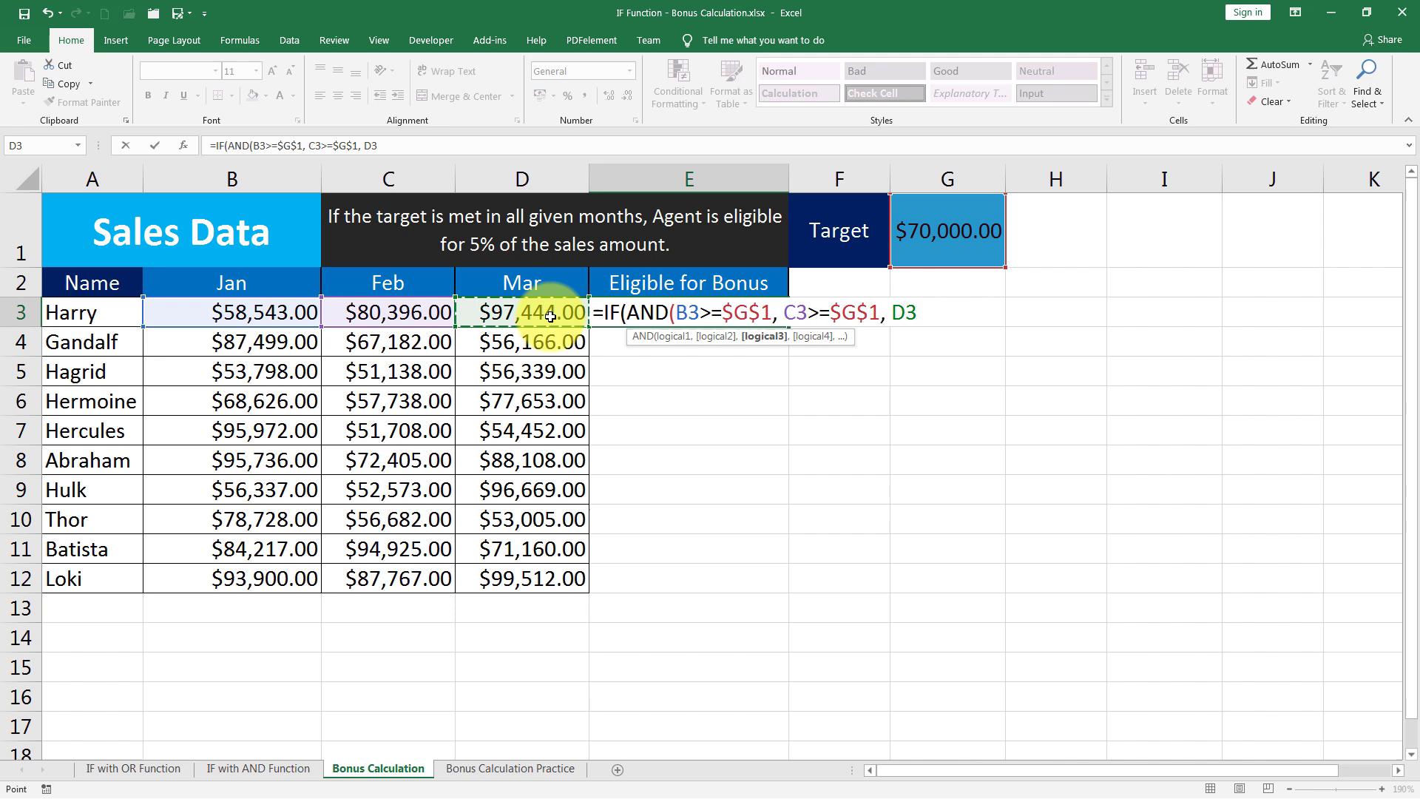
type(">=")
left_click(944, 246)
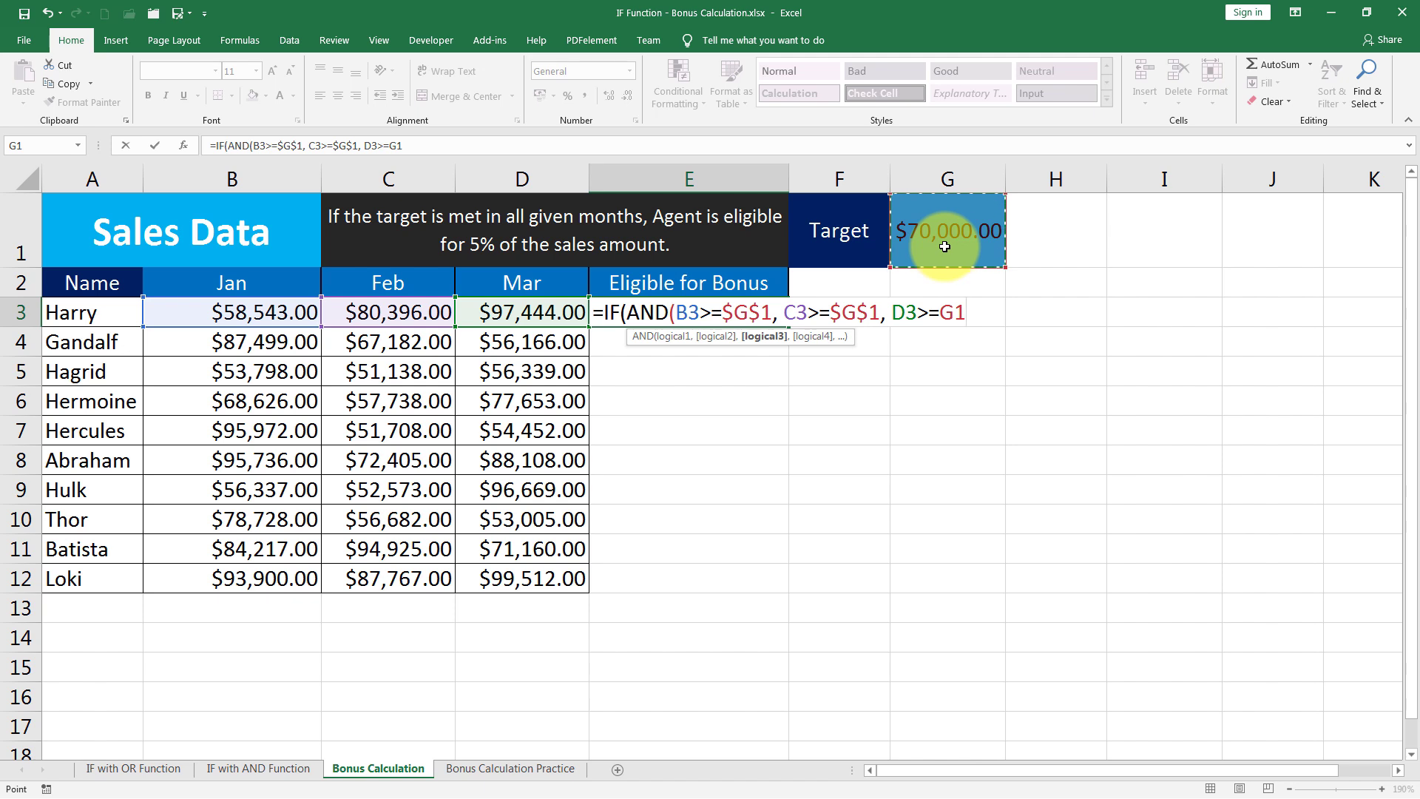
Step: Lock D3's target as $G$1 and finish with "Eligible for Bonus", "Not Eligible" outcomes
key("F4")
type("),")
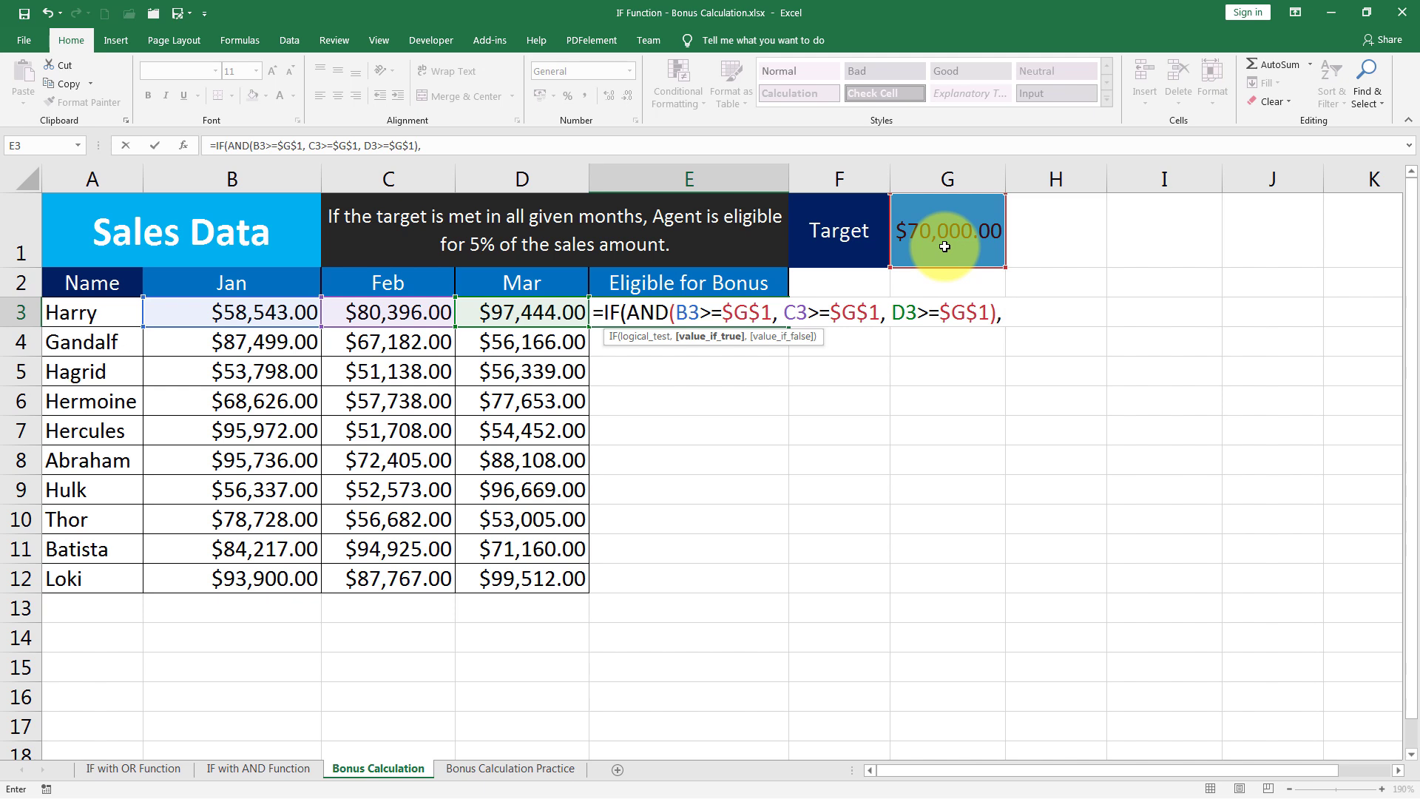
type(" \"Eligible for")
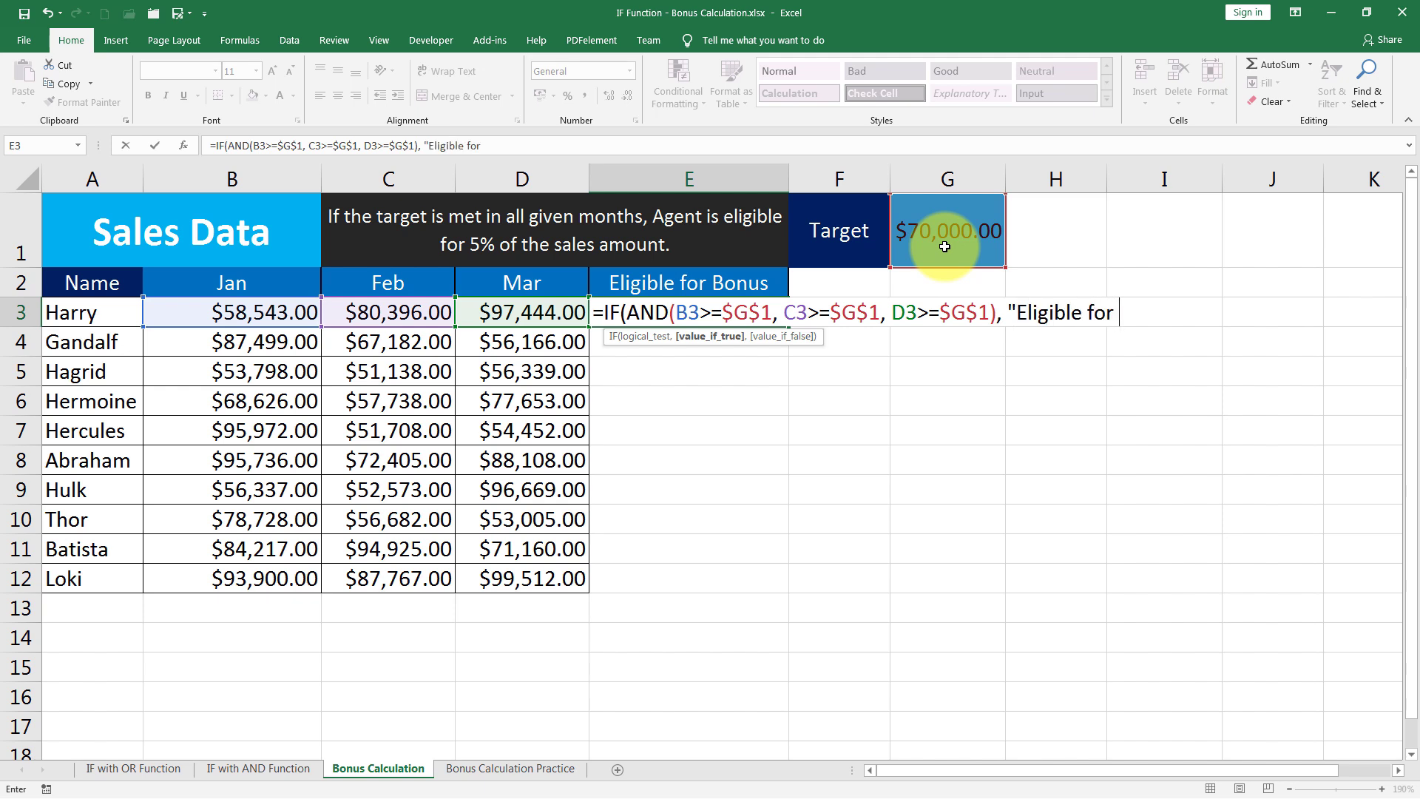
type(" Bonus\",")
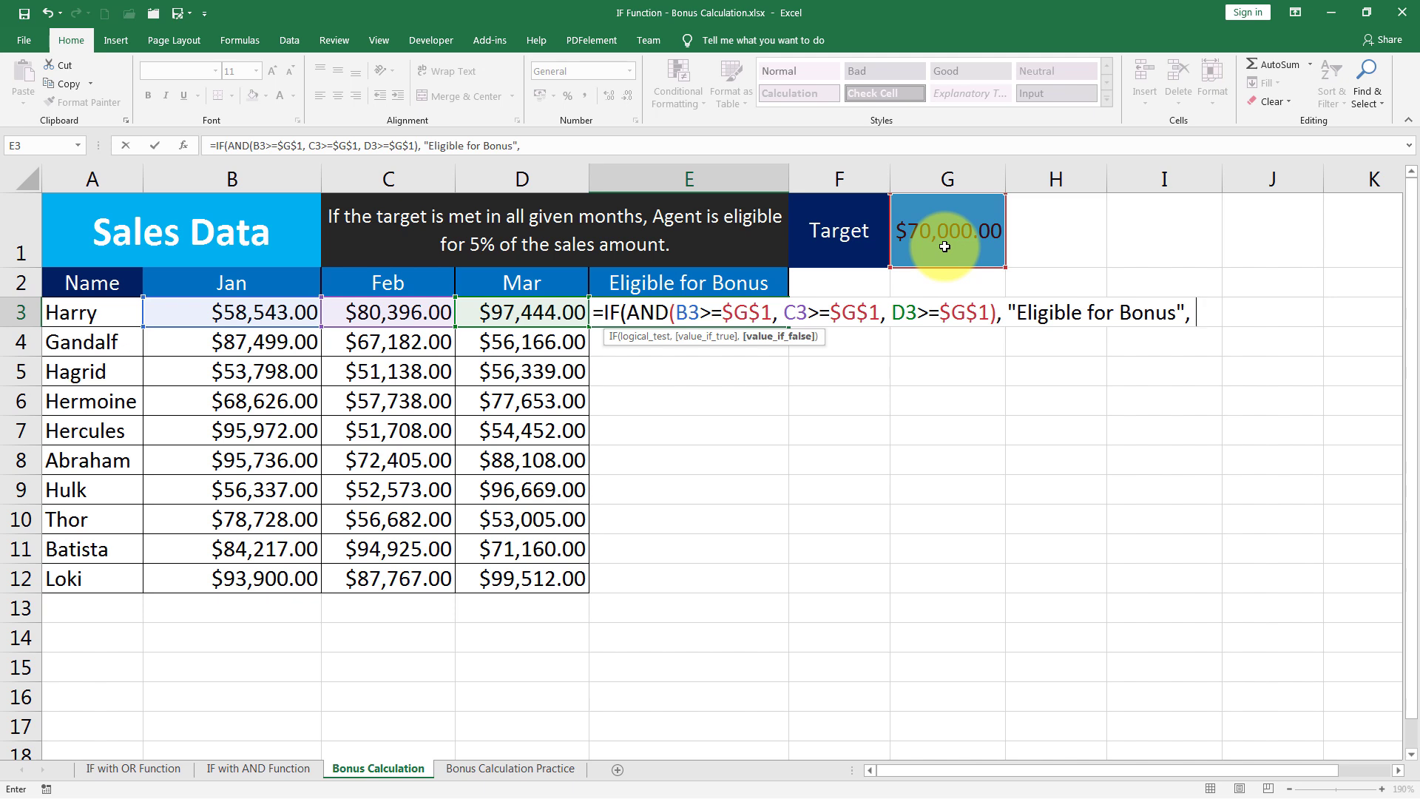
type("\"\"")
key("BackSpace")
type("Not Eligible\")")
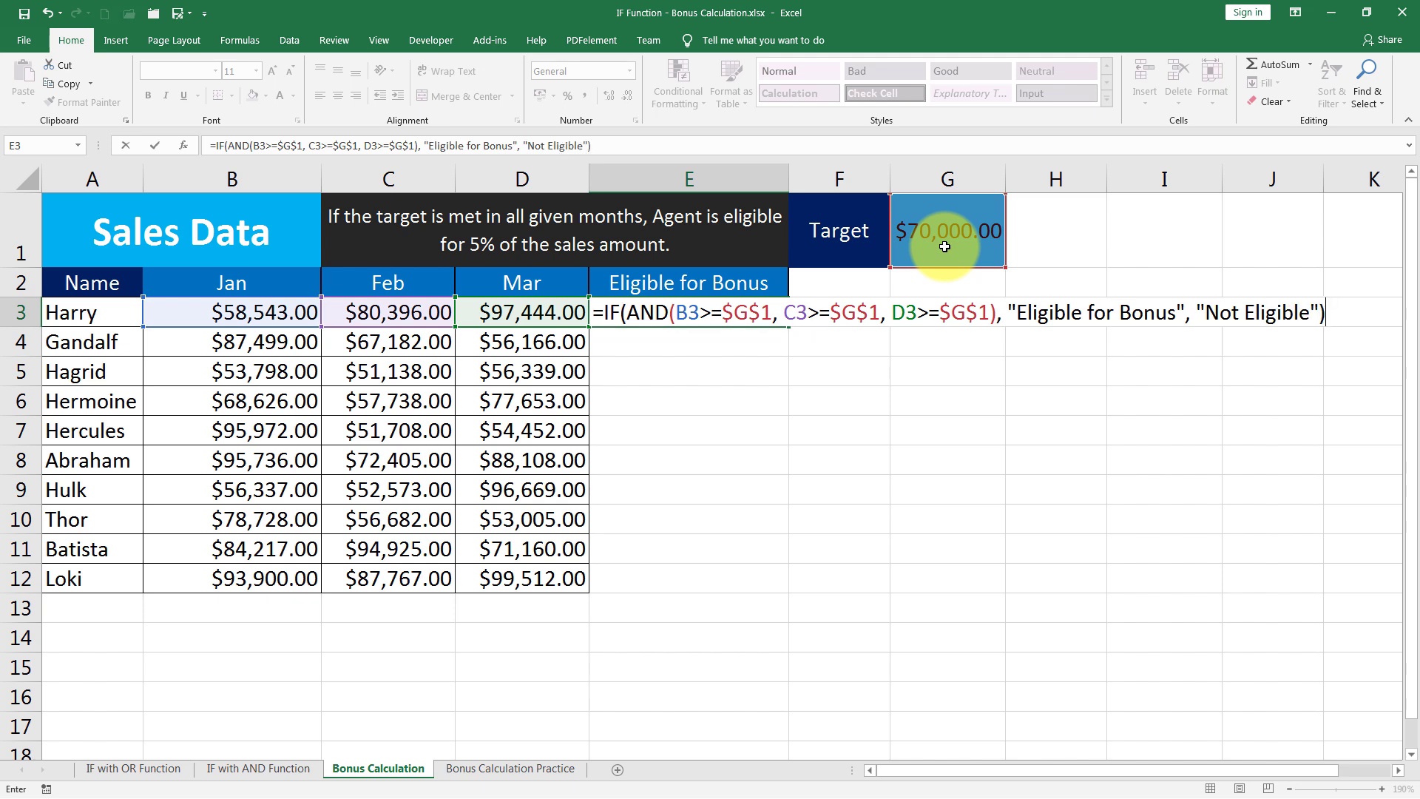
key("Return")
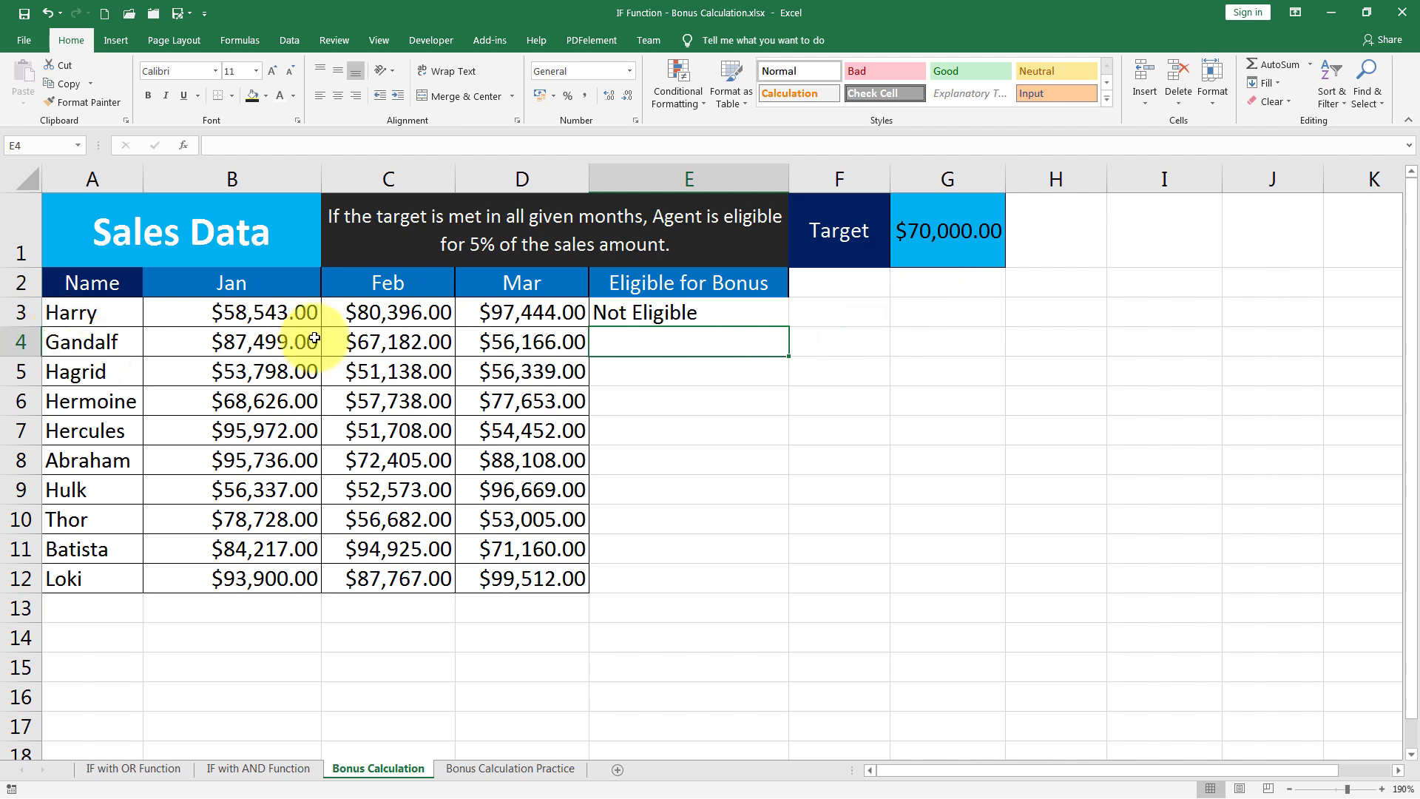
Step: Check Harry's Jan–Mar sales, then change January in B3 to 70000
left_click(252, 309)
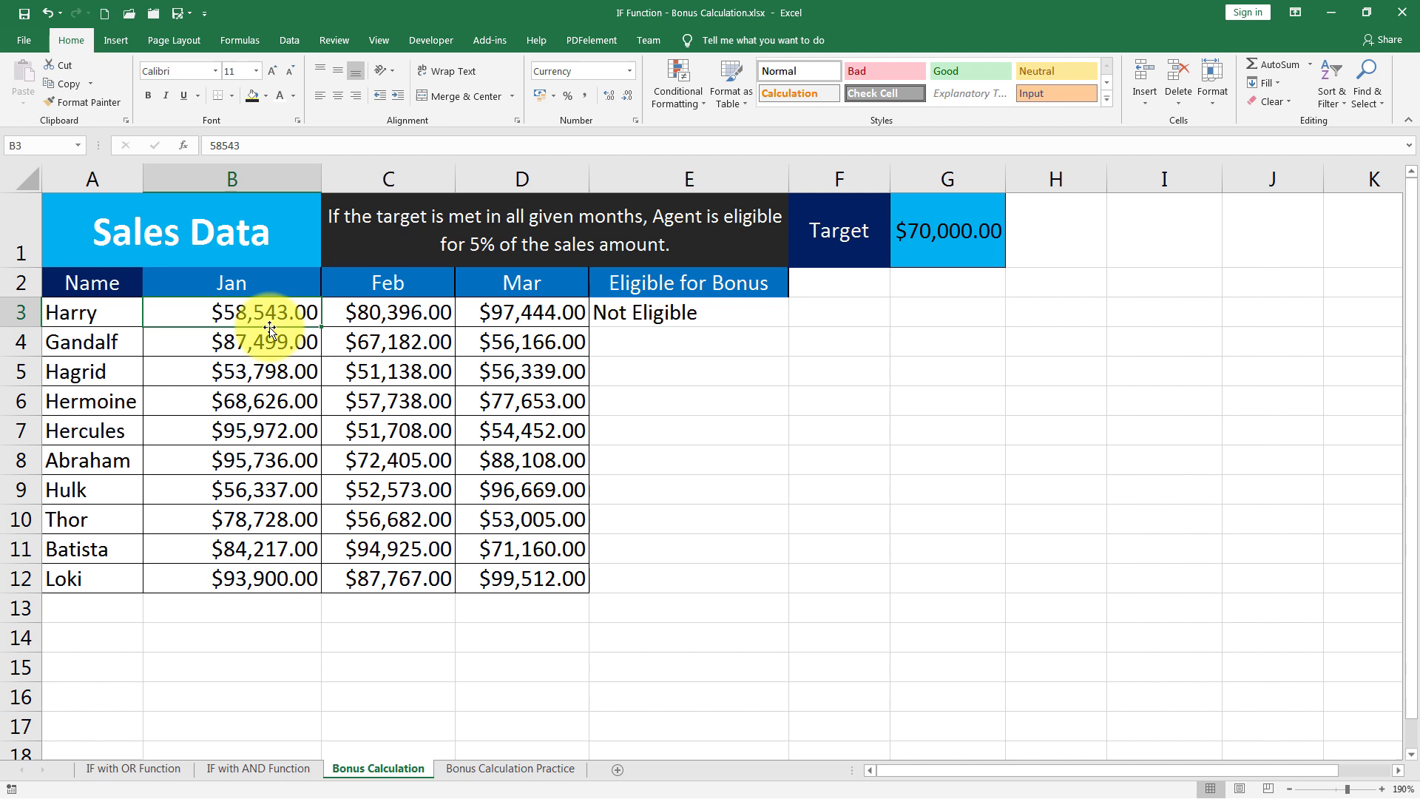
left_click(396, 311)
left_click(506, 311)
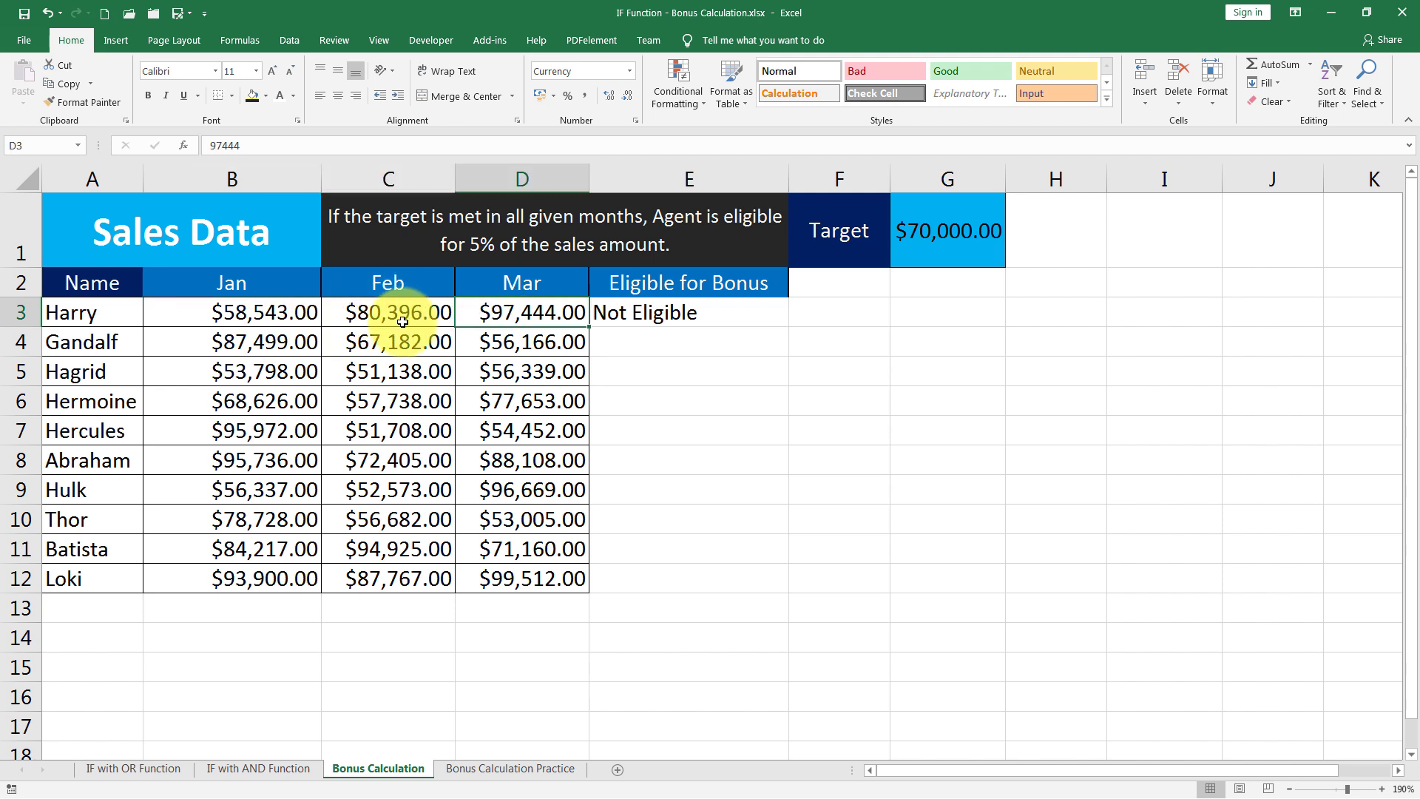
left_click(429, 311)
left_click(302, 309)
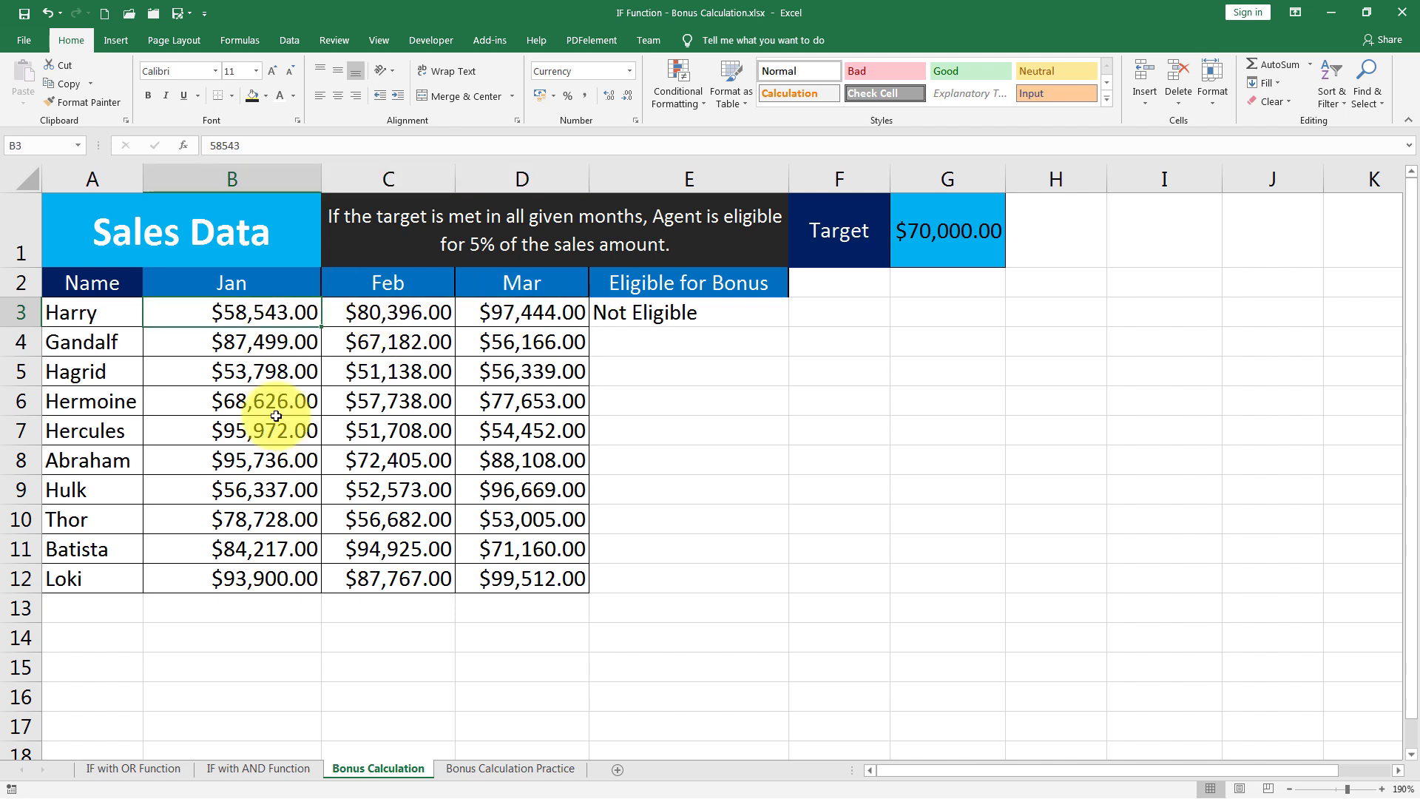
type("70000")
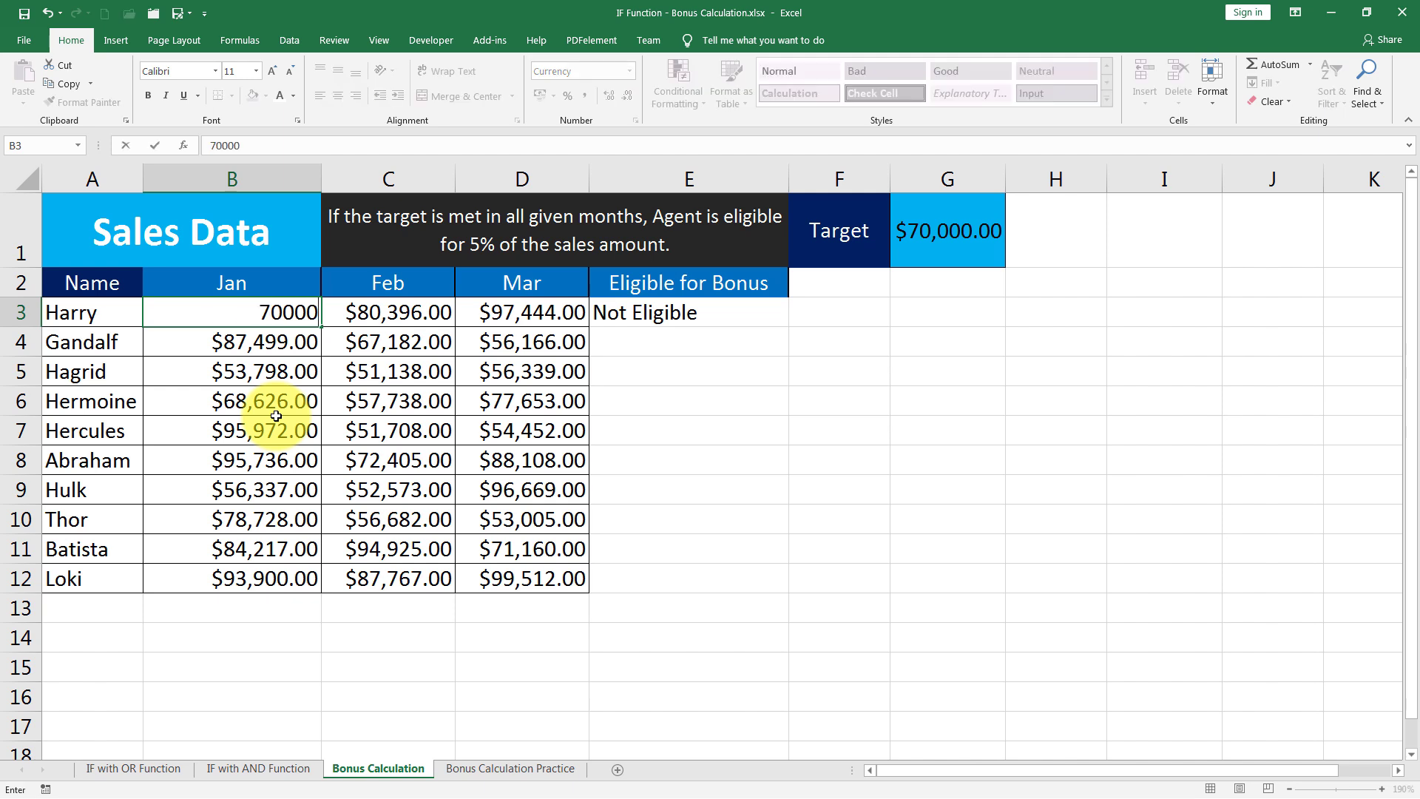
key("Return")
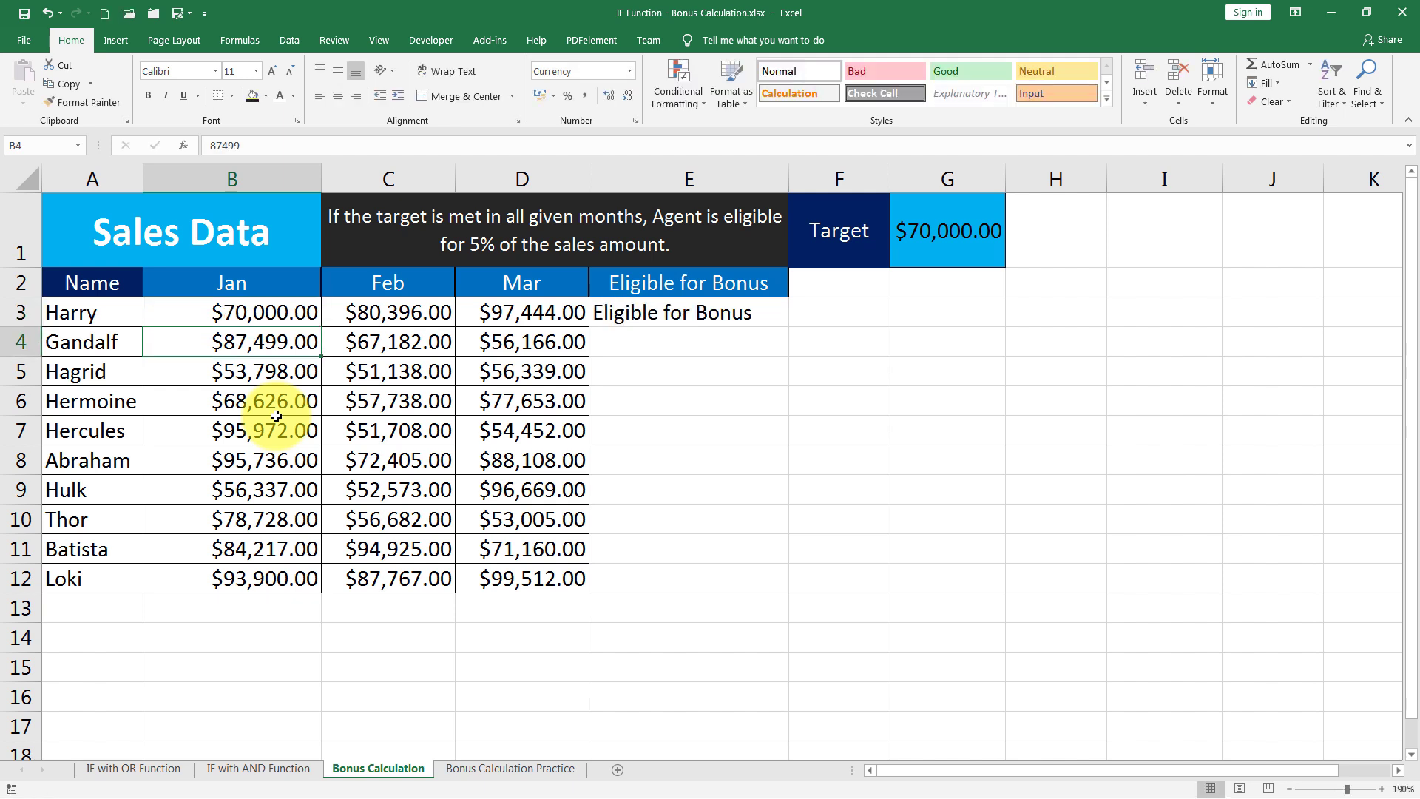
Step: Copy E3's bonus formula down to E12 and inspect Batista's result in E11
left_click(785, 322)
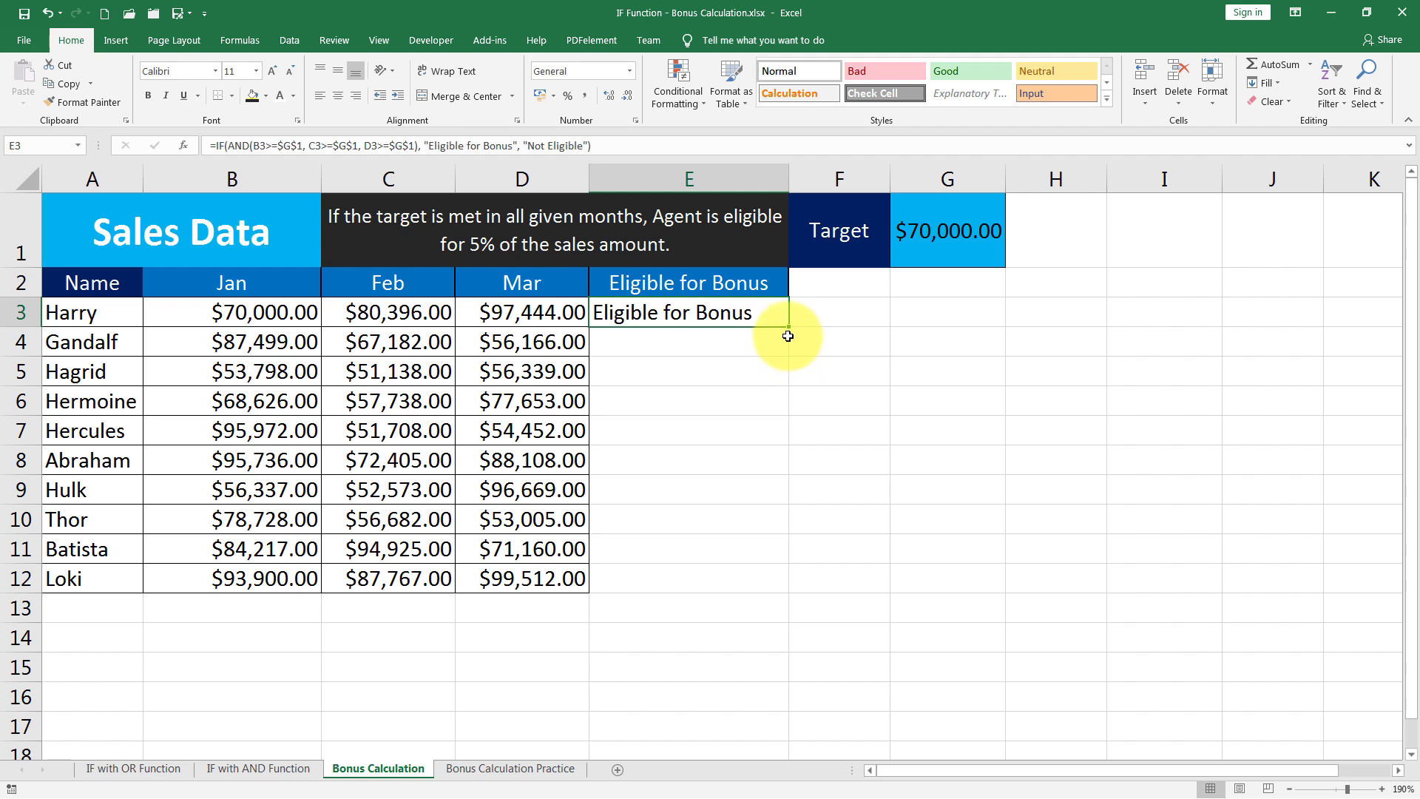
left_click_drag(787, 336, 797, 587)
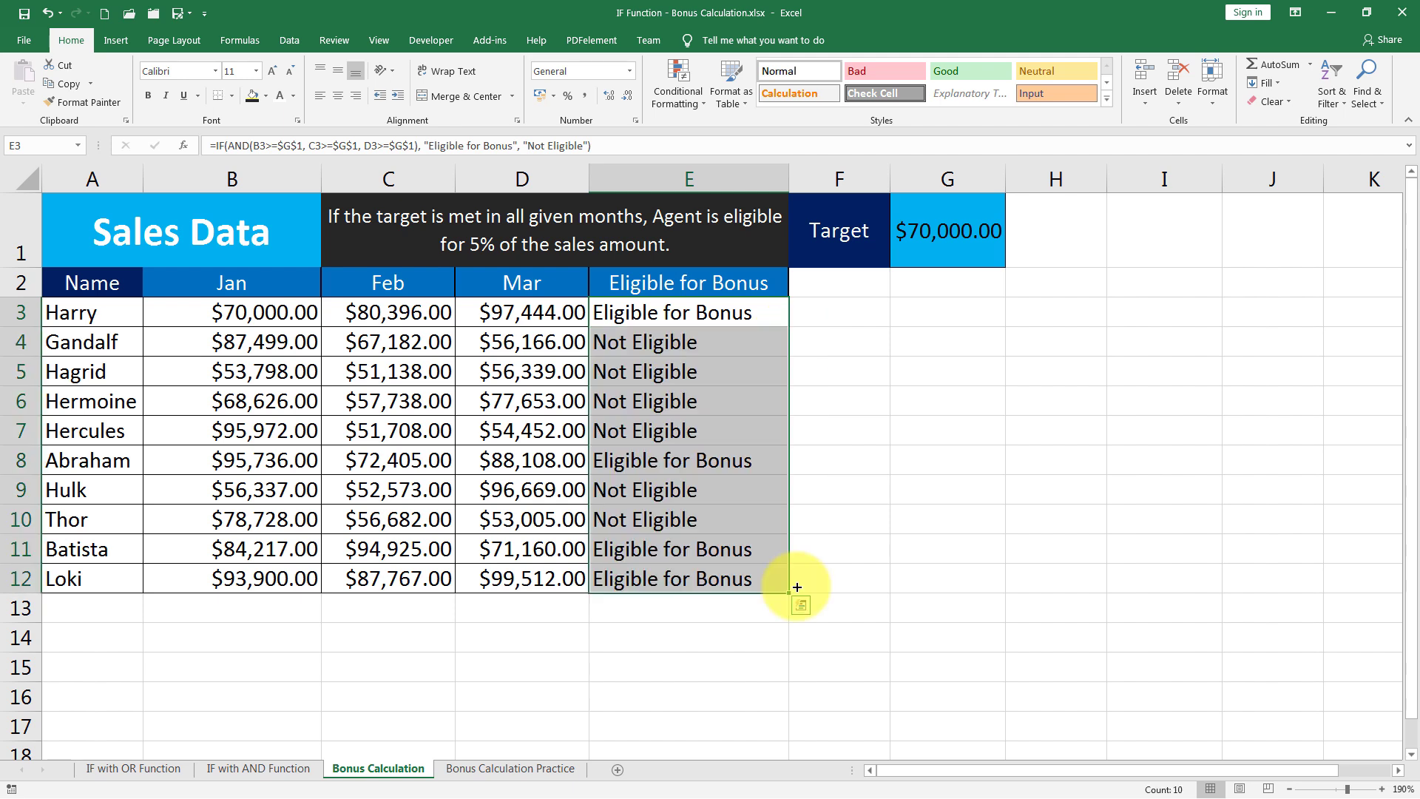
left_click(680, 548)
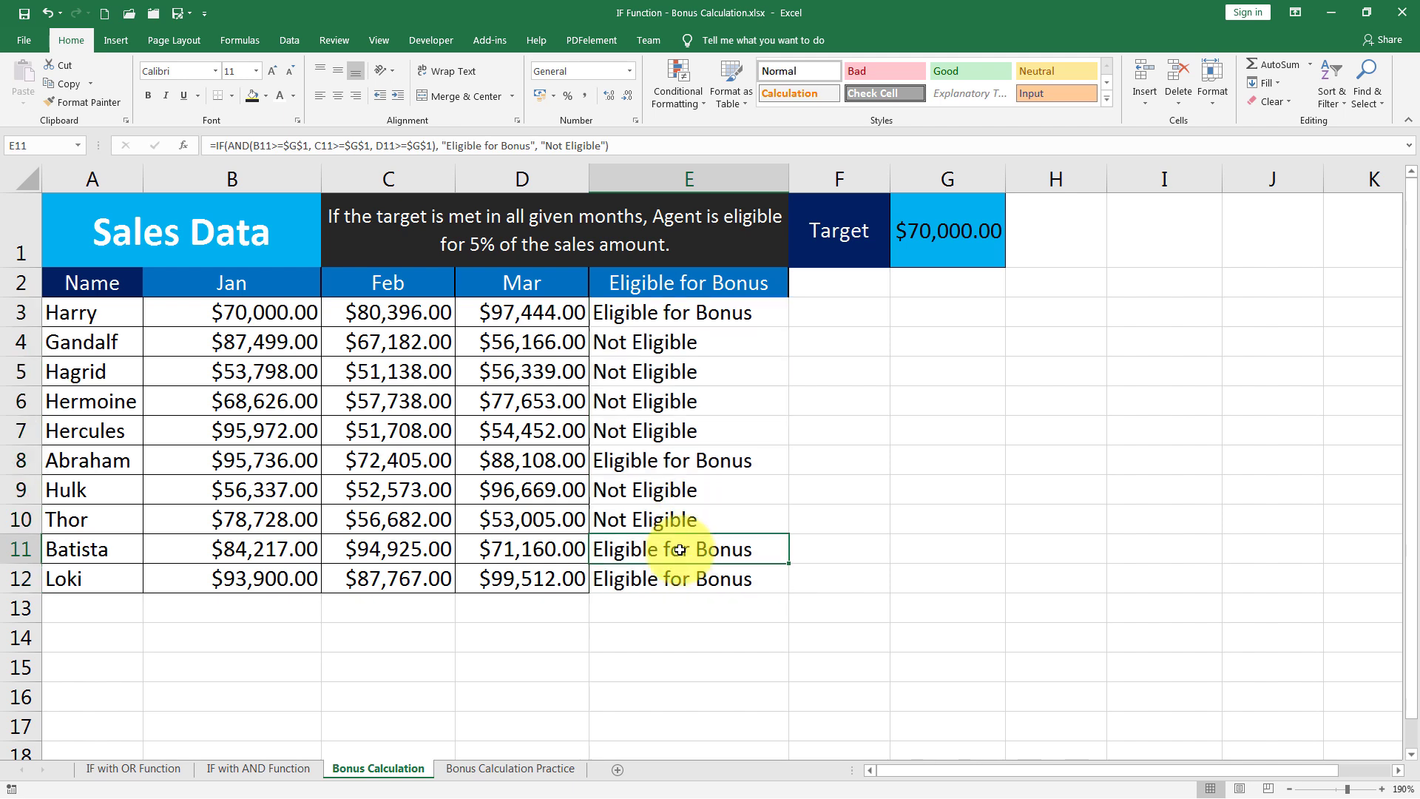
Step: On Bonus Calculation Practice, review empty target G1, columns N and O, and C1's bonus rule
left_click(488, 769)
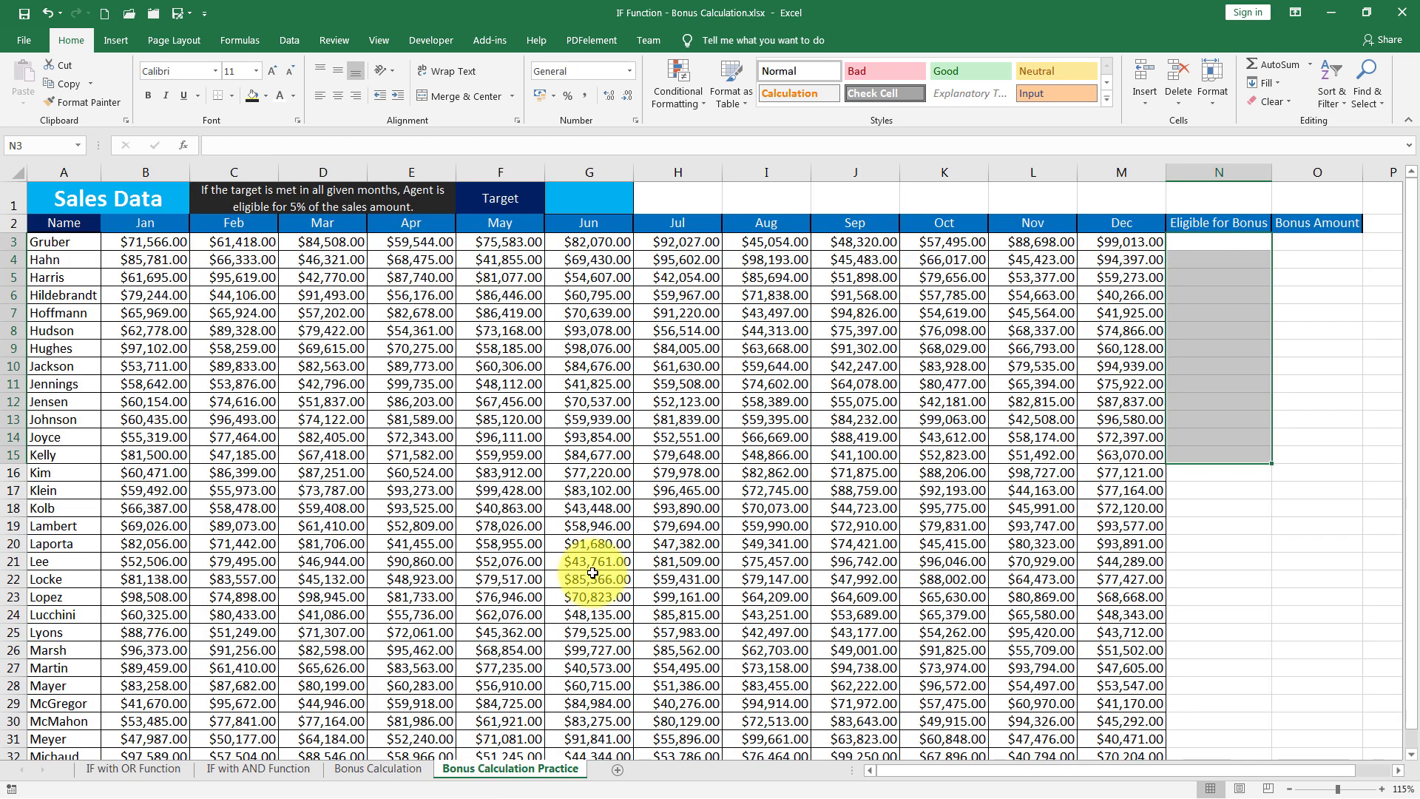
left_click(598, 204)
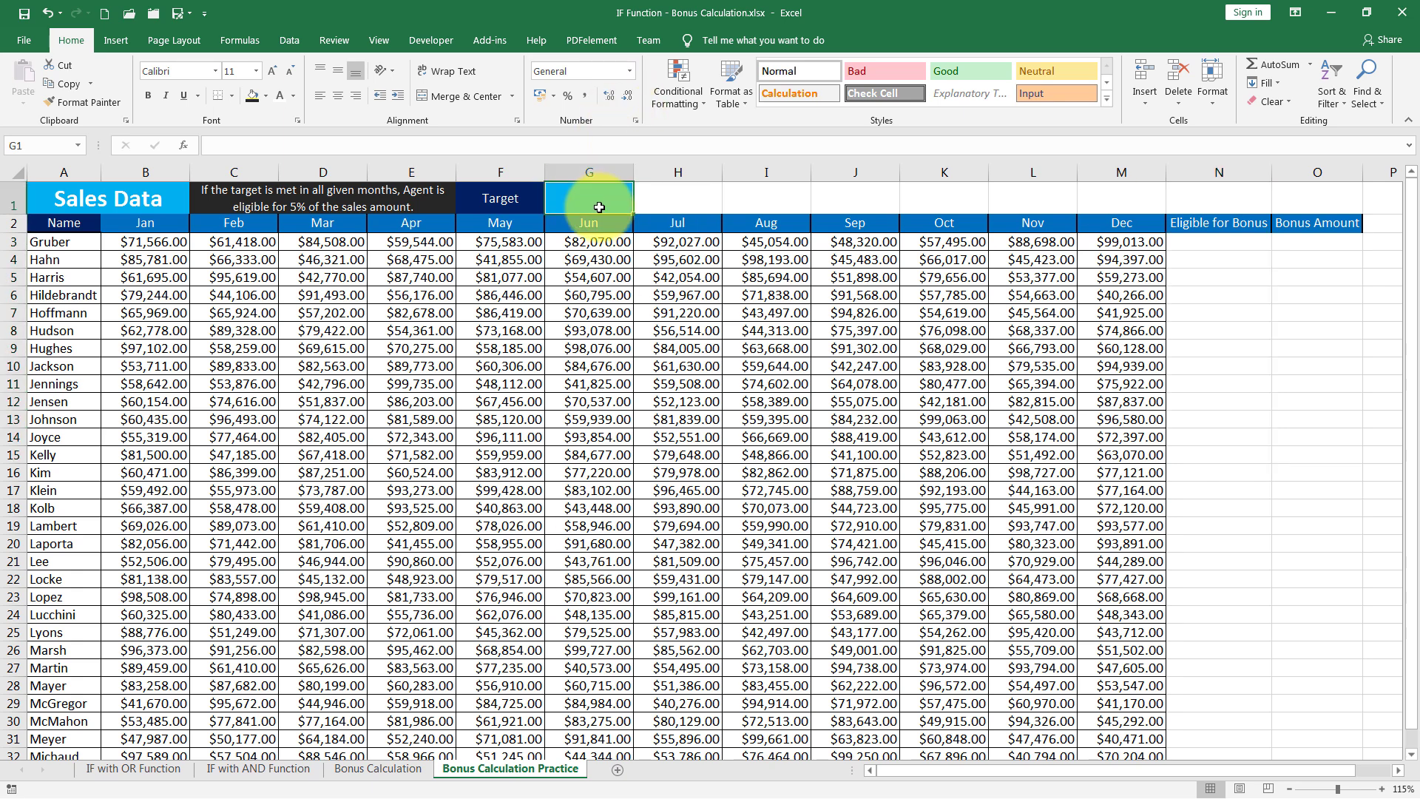
left_click_drag(1218, 242, 1210, 567)
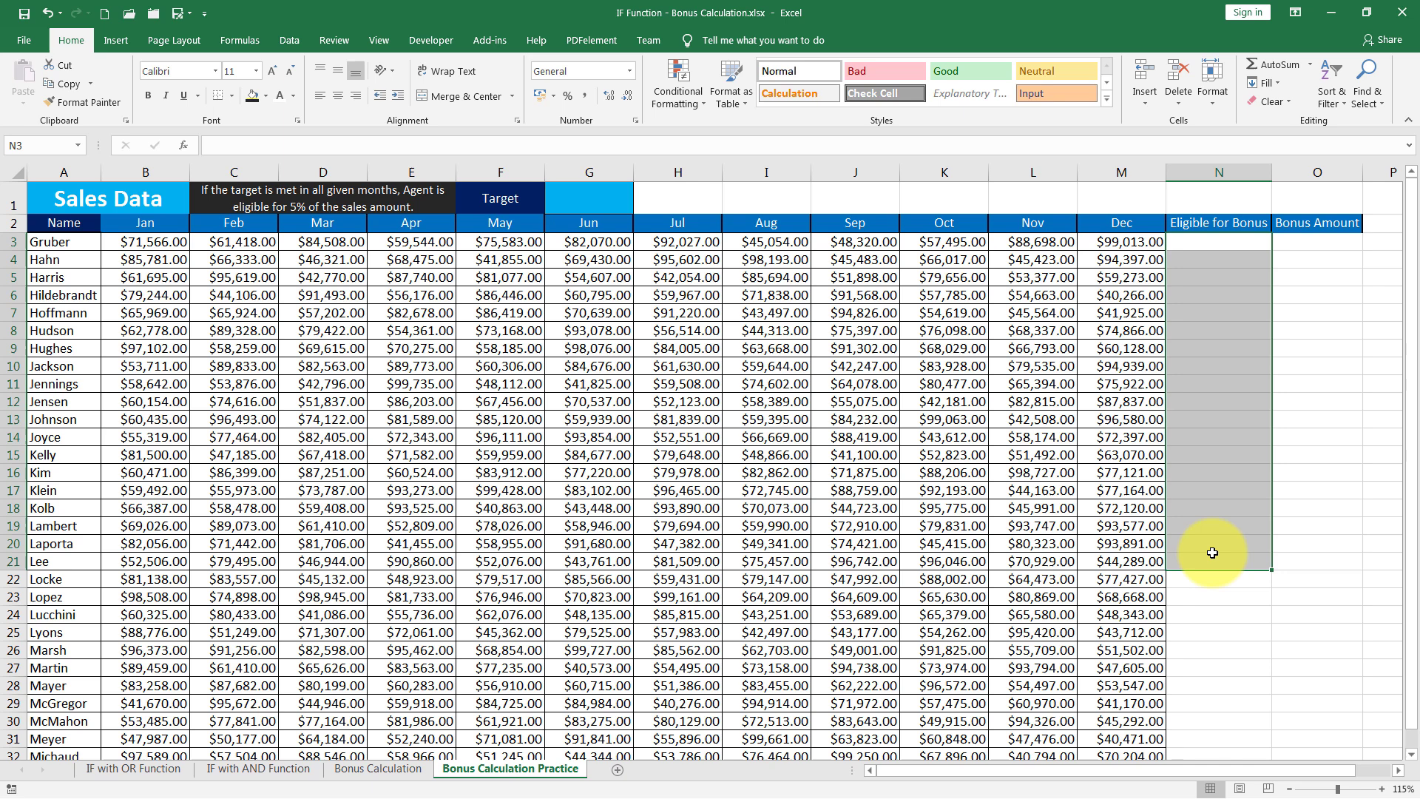
left_click(1231, 298)
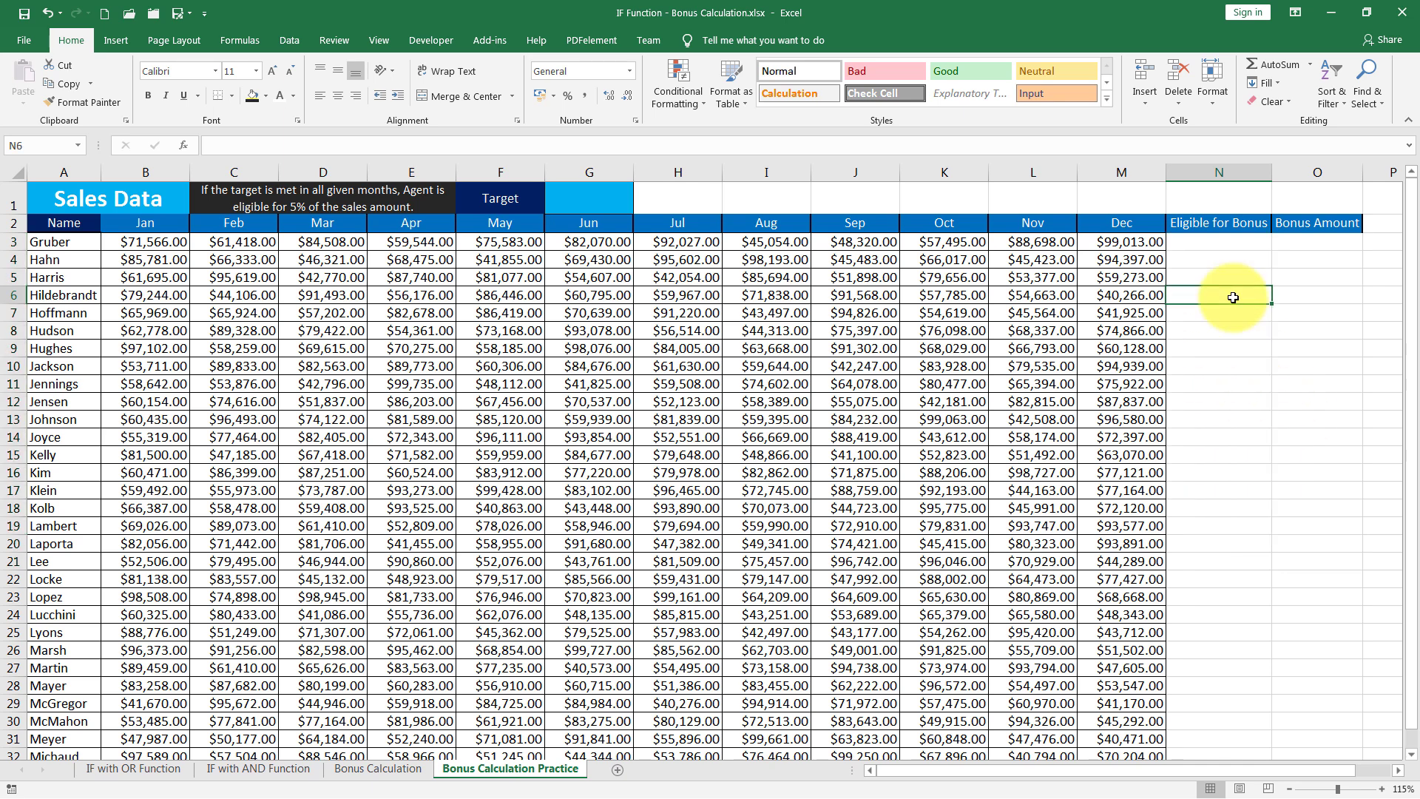
left_click_drag(1317, 241, 1318, 507)
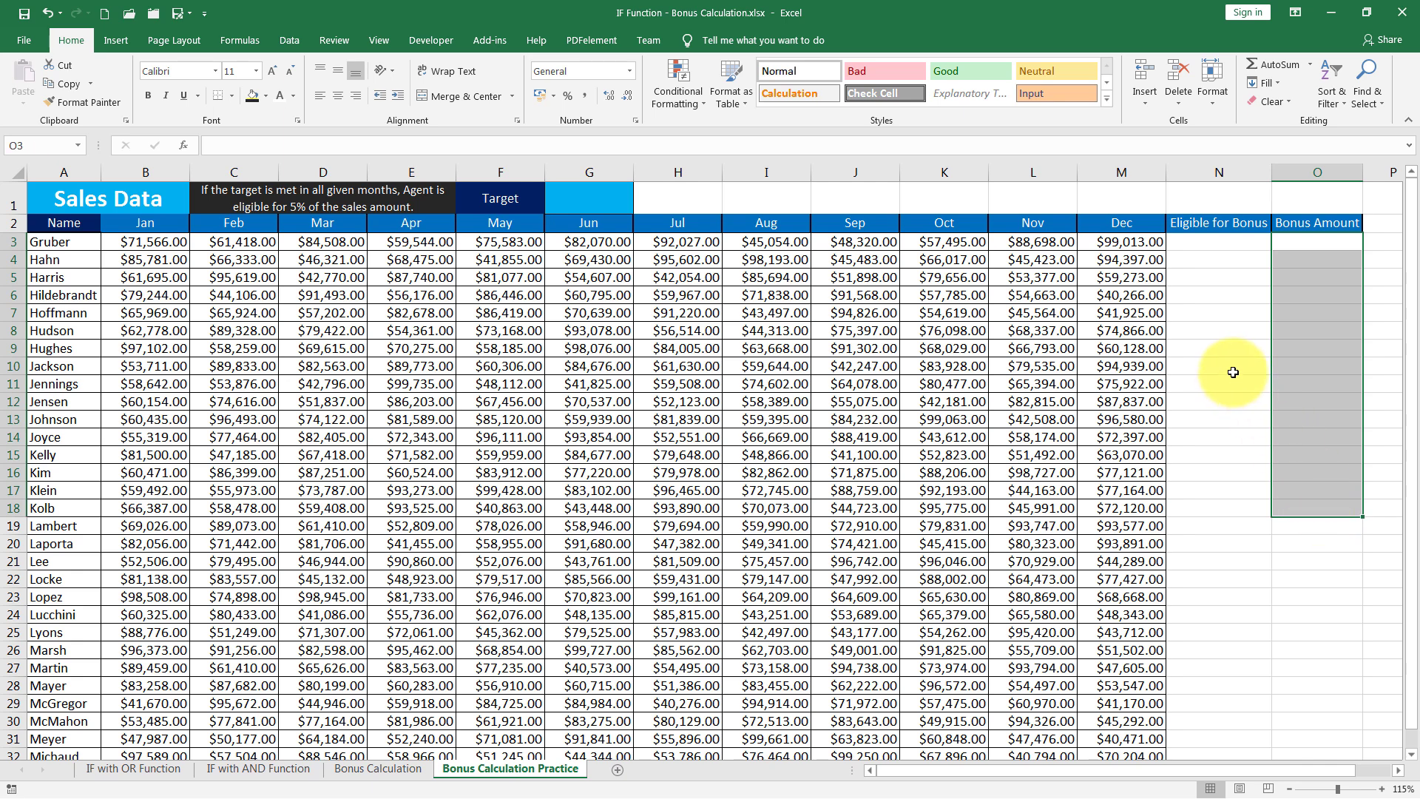
left_click(330, 198)
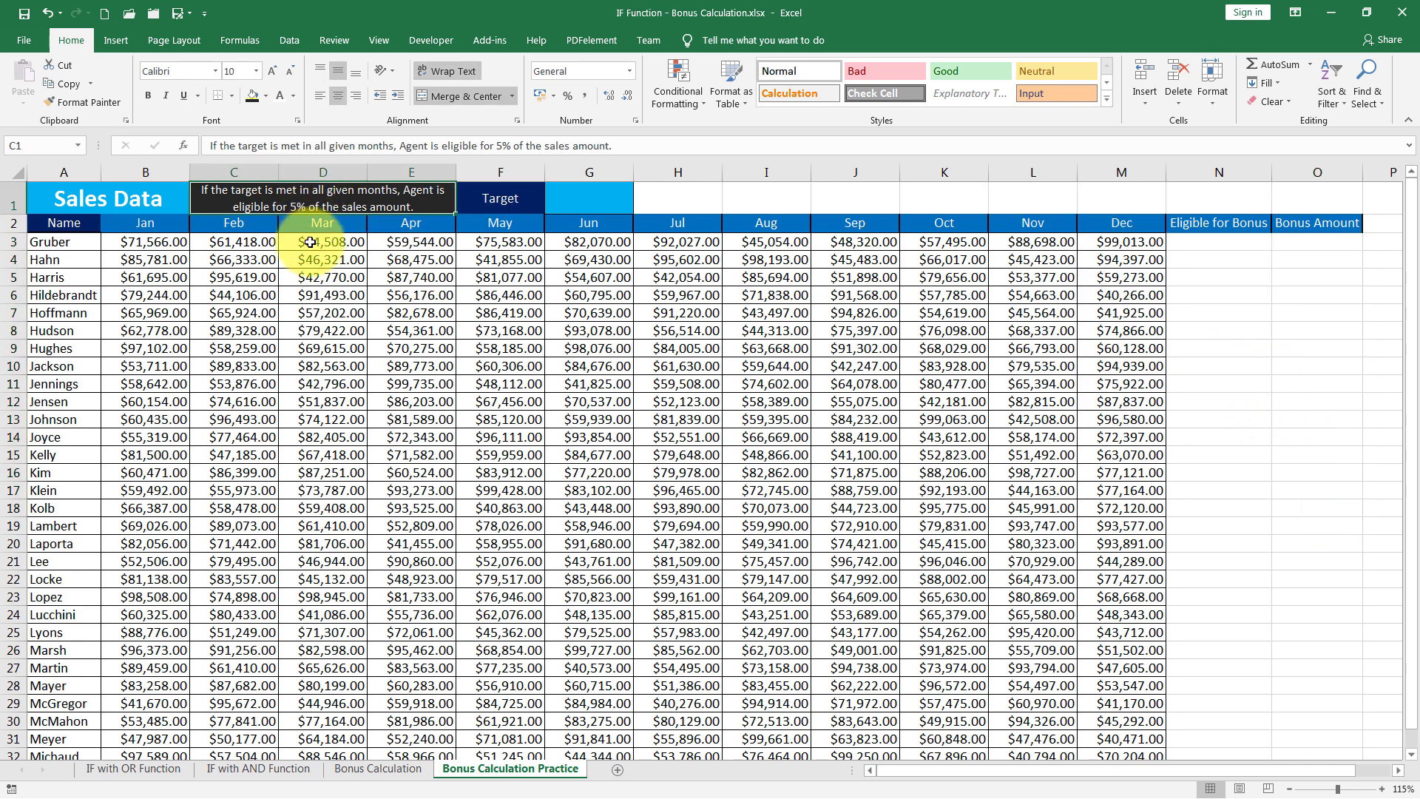